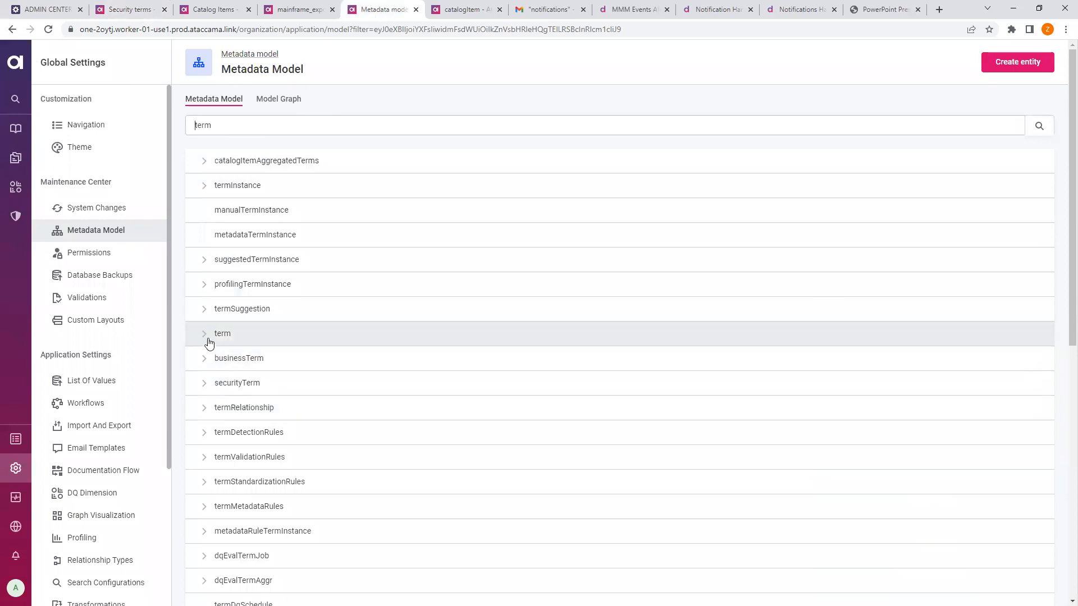
- Expand the term entity's attributes, view its detail page, and return to the filtered Metadata Model list
{"action": "left_click", "coordinate": [206, 334]}
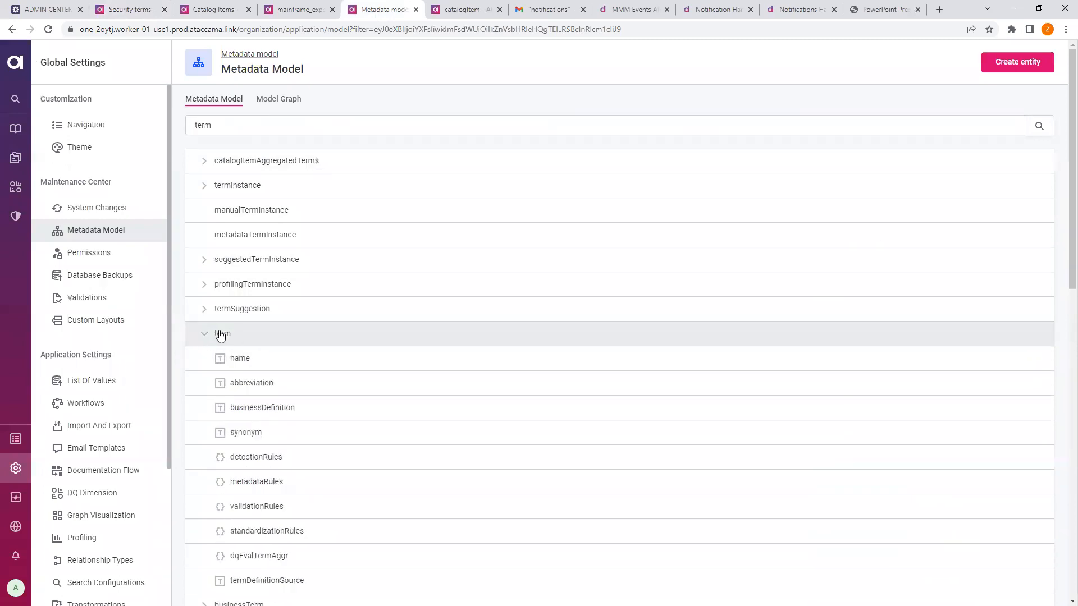
{"action": "left_click", "coordinate": [226, 334]}
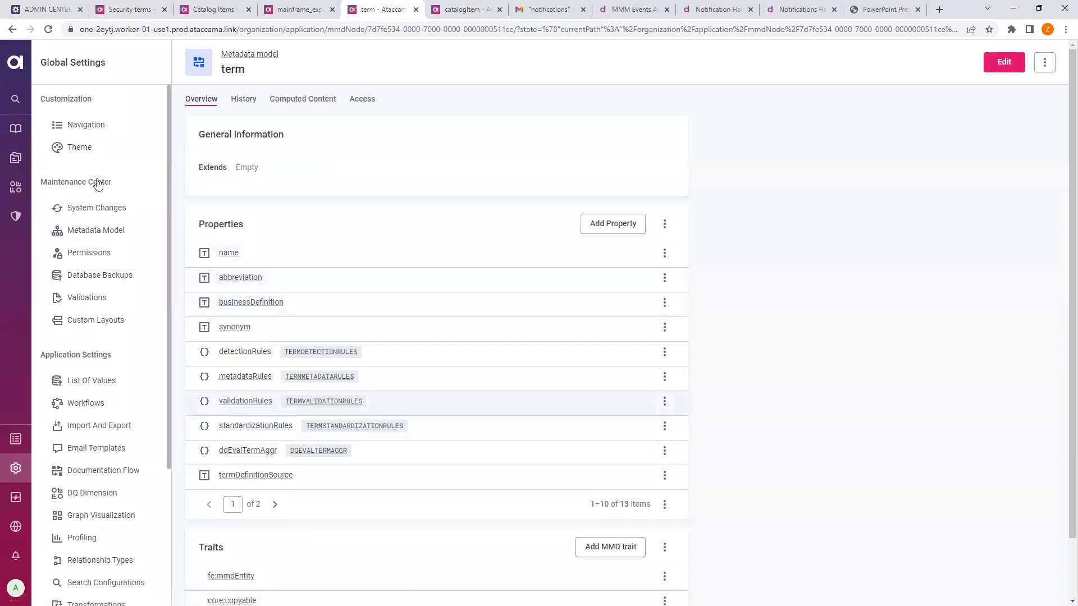
{"action": "left_click", "coordinate": [12, 30]}
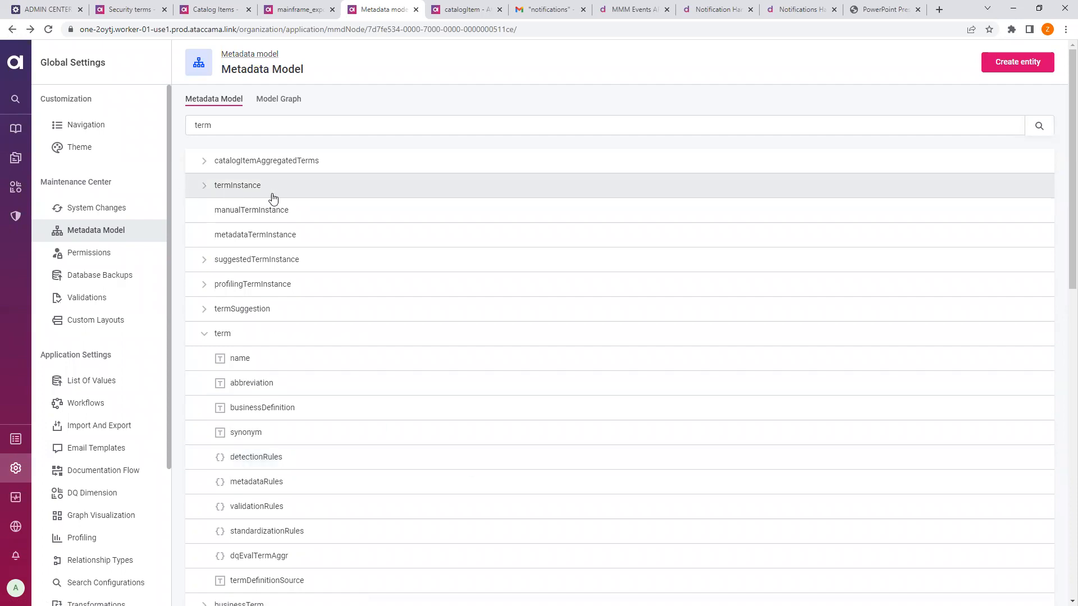
- Expand termInstance, check the catalogItem entity overview, then bring up ONE Desktop's Welcome screen
{"action": "left_click", "coordinate": [204, 186]}
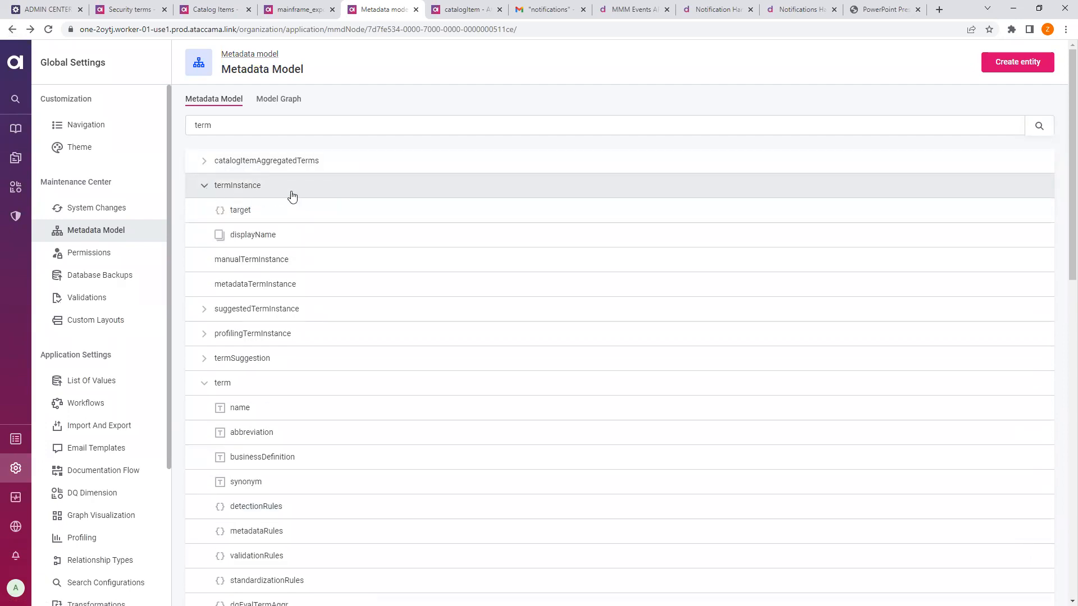
{"action": "left_click", "coordinate": [470, 10]}
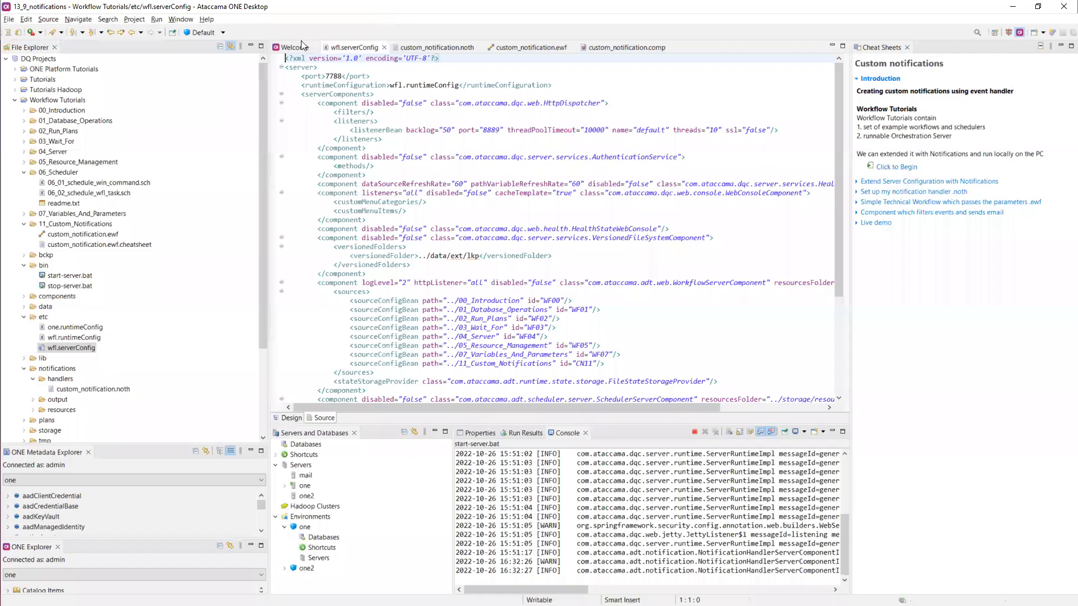
{"action": "left_click", "coordinate": [299, 47]}
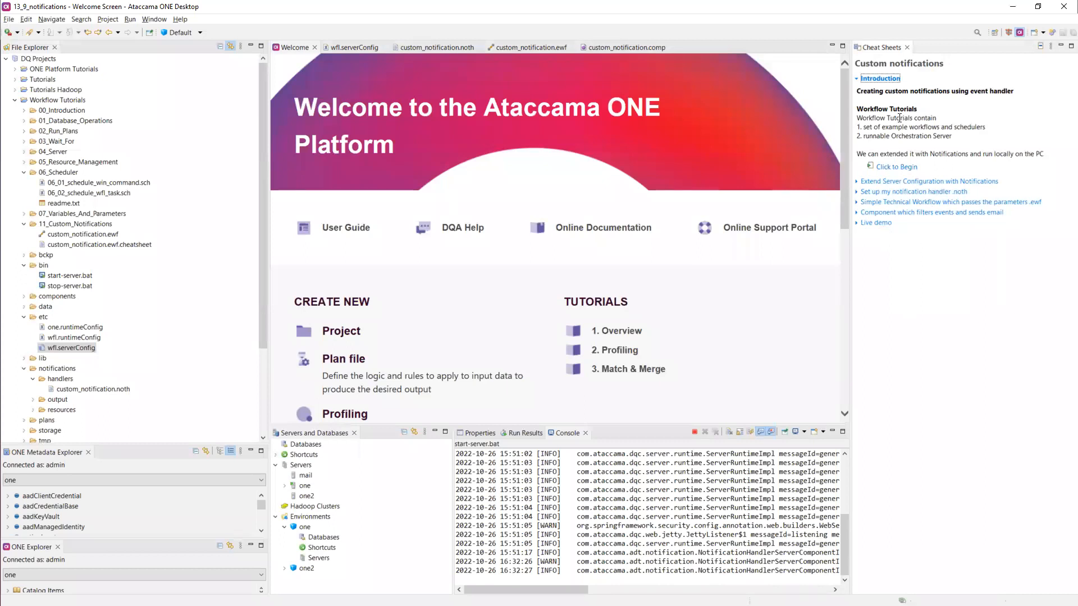
{"action": "left_click_drag", "start_coordinate": [894, 110], "coordinate": [915, 147]}
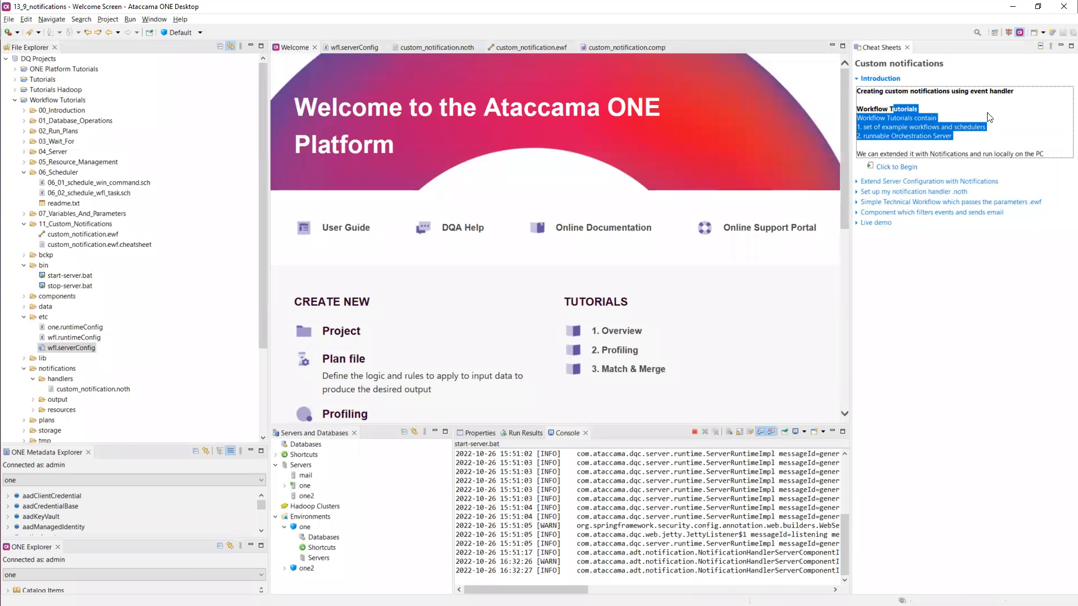
{"action": "left_click", "coordinate": [968, 141]}
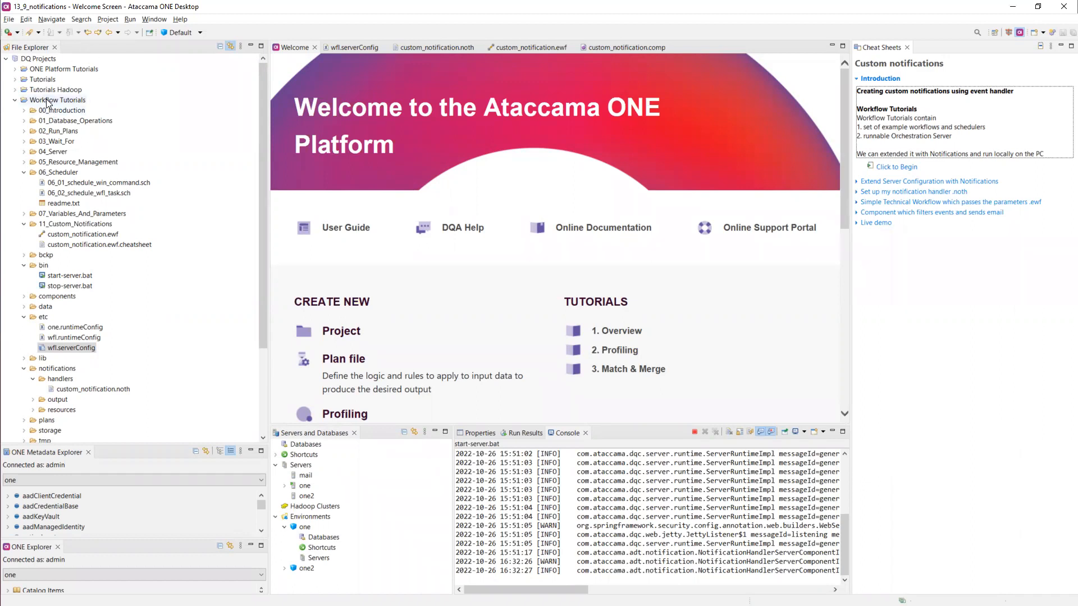
{"action": "right_click", "coordinate": [41, 60]}
{"action": "mouse_move", "coordinate": [84, 67]}
{"action": "left_click", "coordinate": [209, 67]}
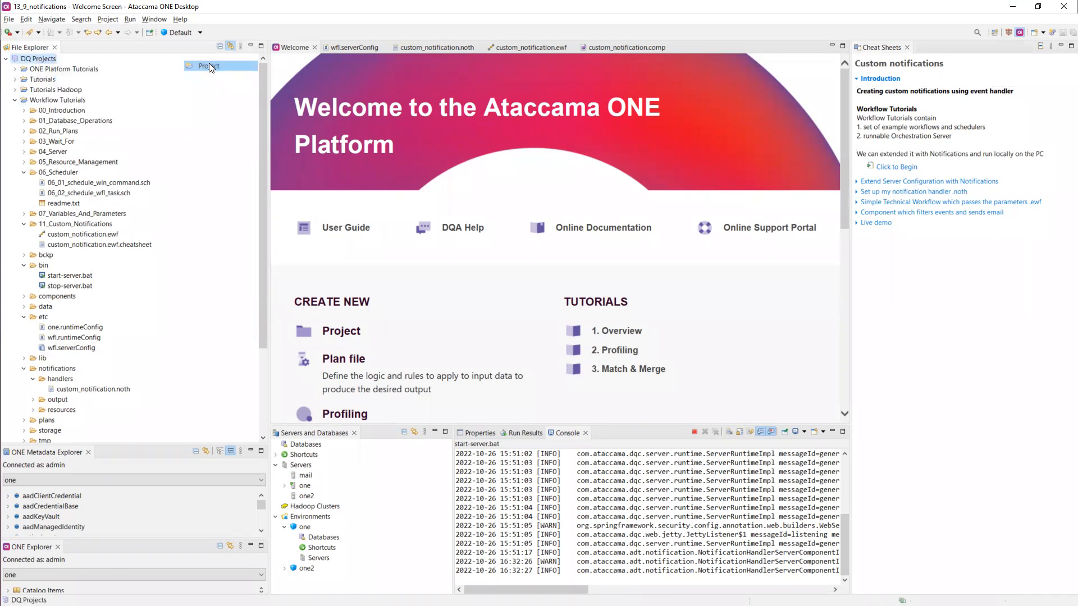
{"action": "left_click", "coordinate": [438, 308]}
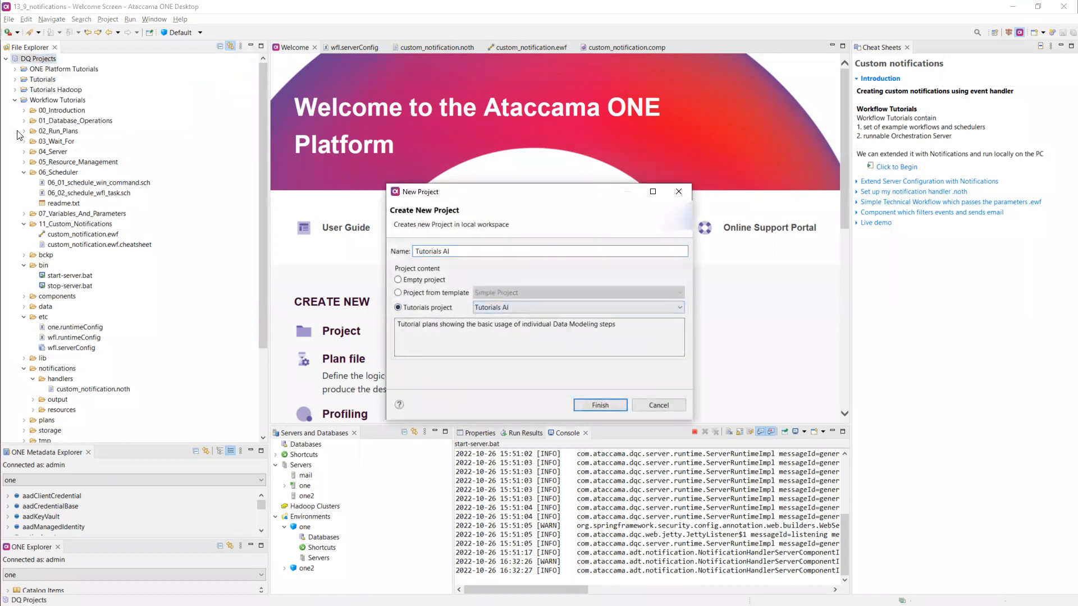
{"action": "left_click", "coordinate": [515, 305]}
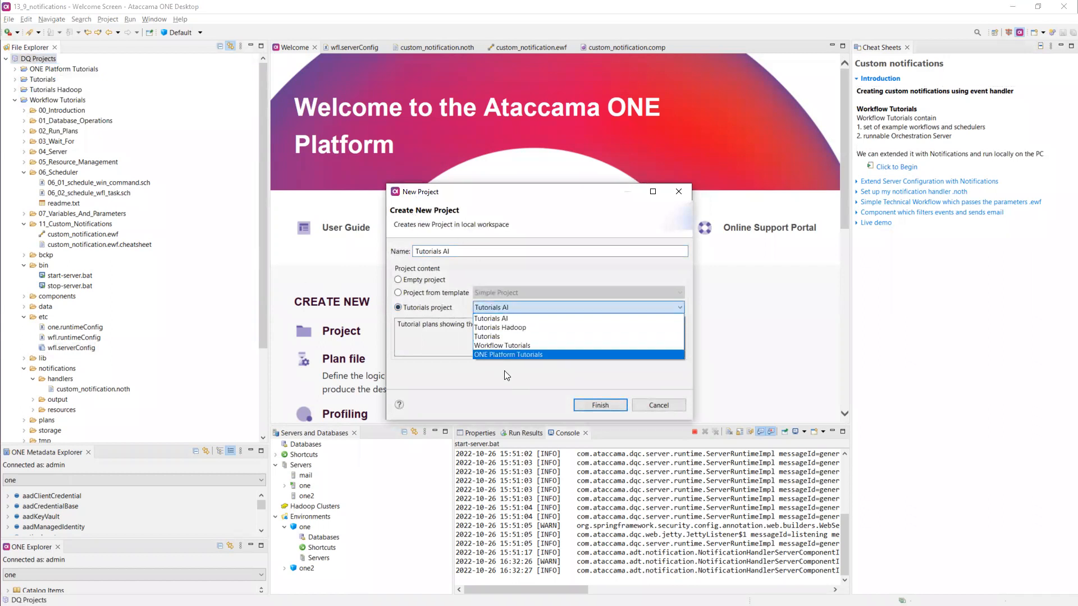
{"action": "left_click", "coordinate": [668, 408]}
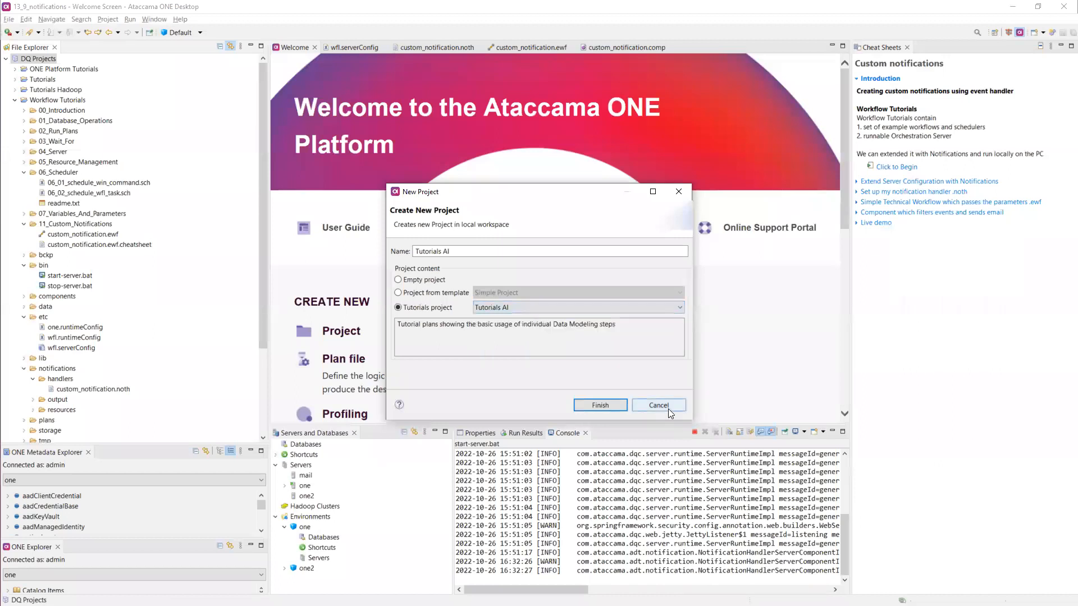
{"action": "left_click", "coordinate": [679, 193]}
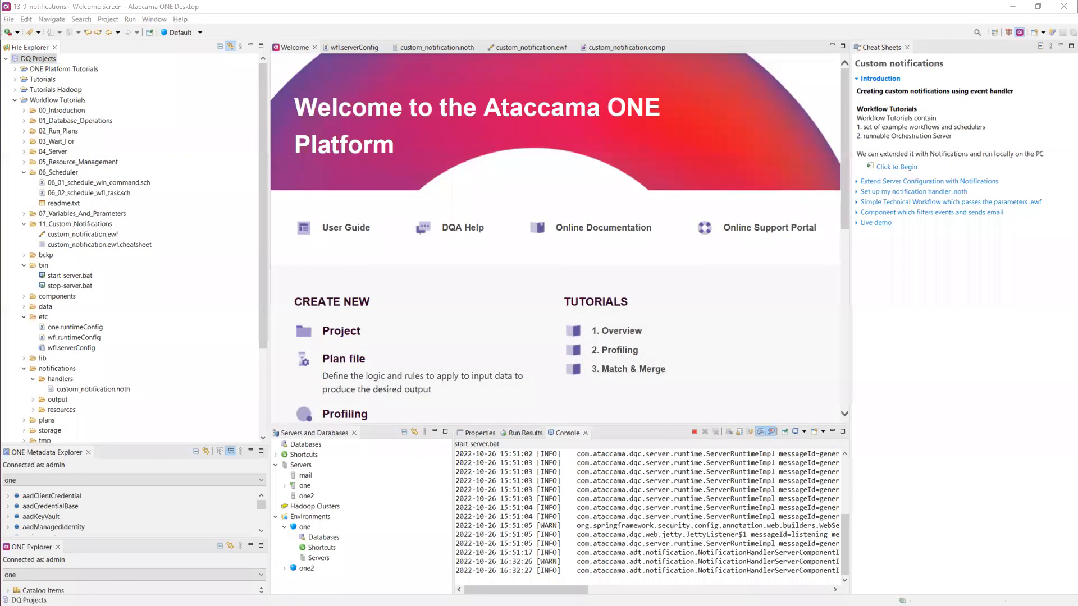
{"action": "key", "text": "alt+Tab"}
{"action": "left_click", "coordinate": [45, 5]}
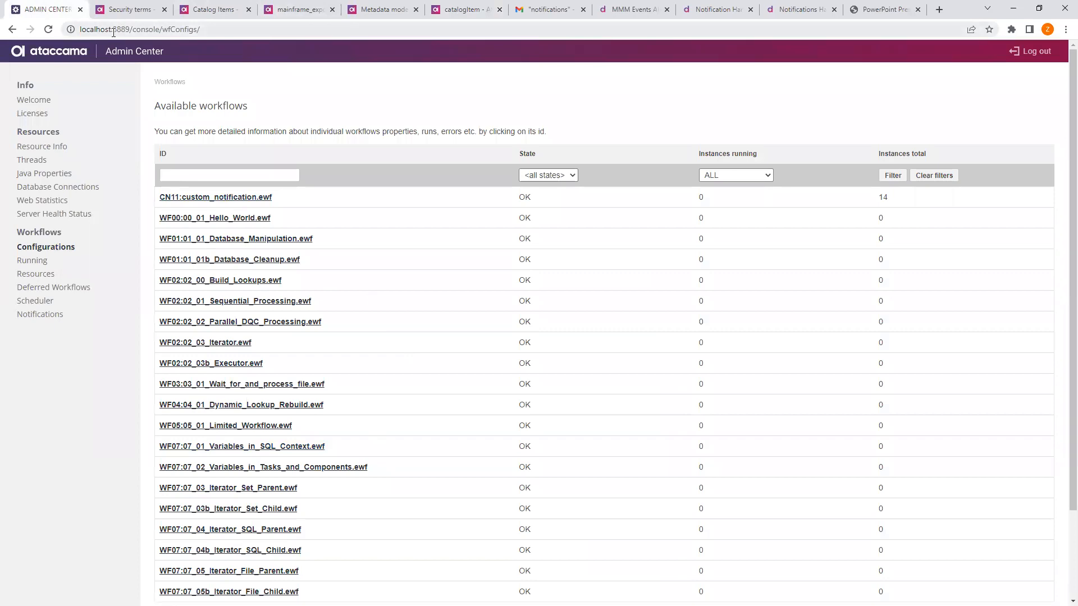
{"action": "key", "text": "alt+Tab"}
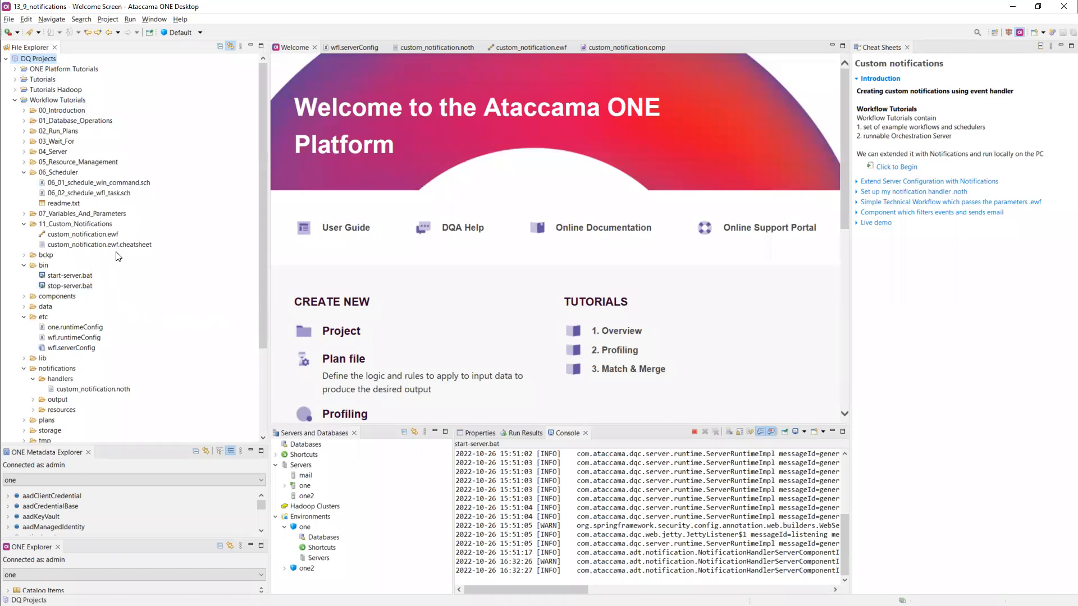
- Expand the 'Extend Server Configuration with Notifications' cheat sheet step and show wfl.serverConfig
{"action": "scroll", "coordinate": [118, 254], "scroll_direction": "down", "scroll_amount": 2}
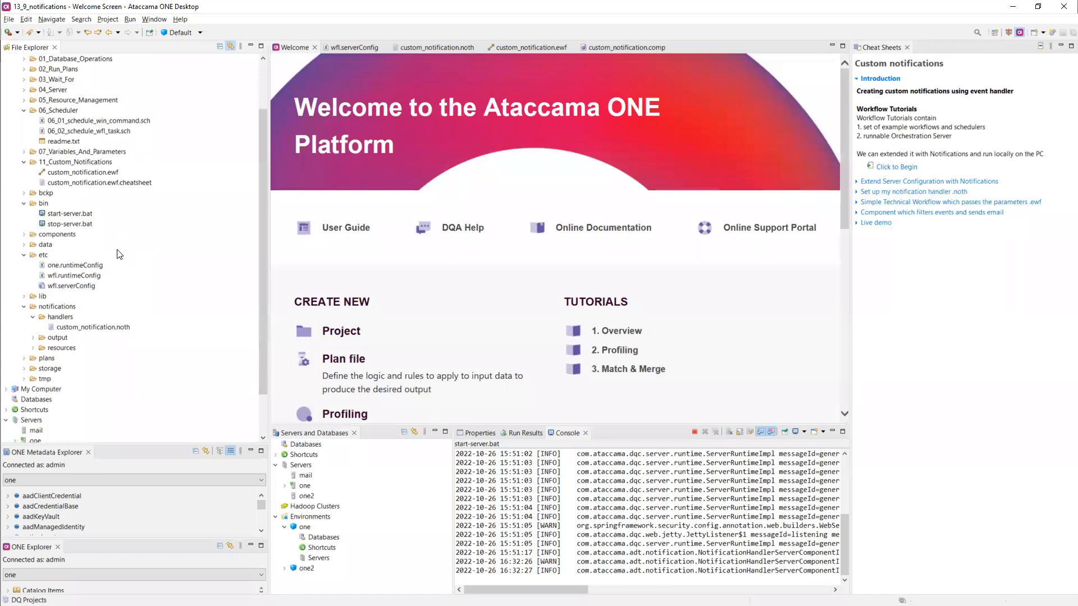
{"action": "scroll", "coordinate": [119, 254], "scroll_direction": "up", "scroll_amount": 2}
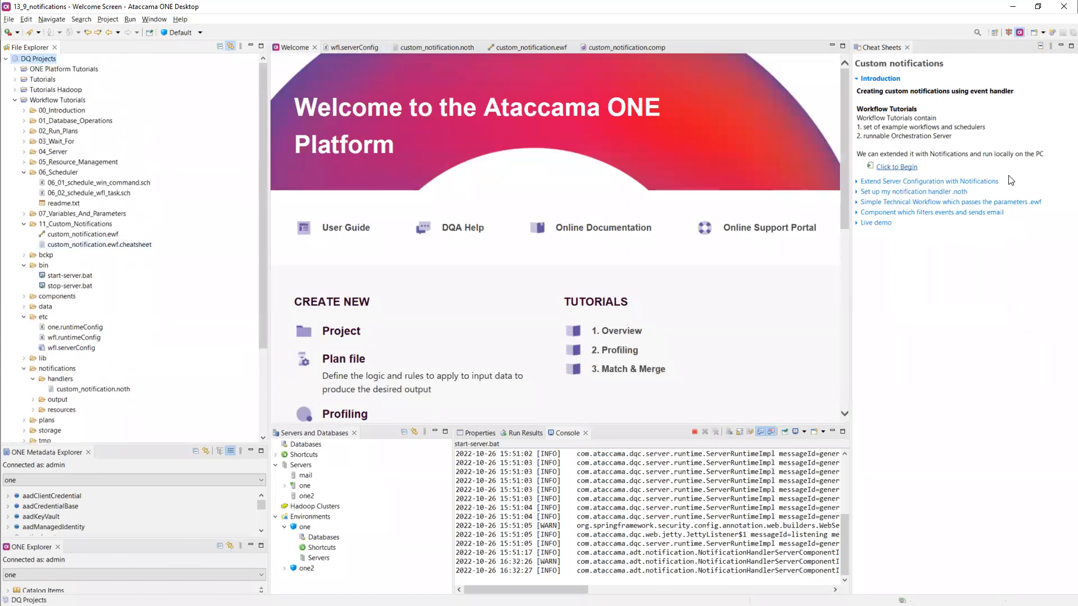
{"action": "left_click", "coordinate": [923, 182]}
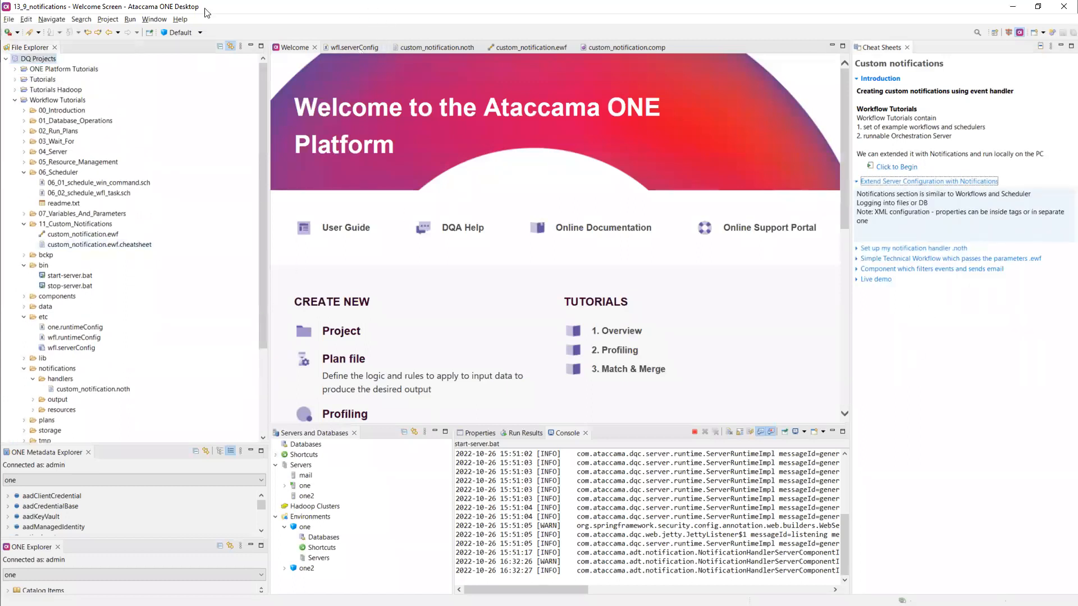
{"action": "left_click", "coordinate": [343, 47]}
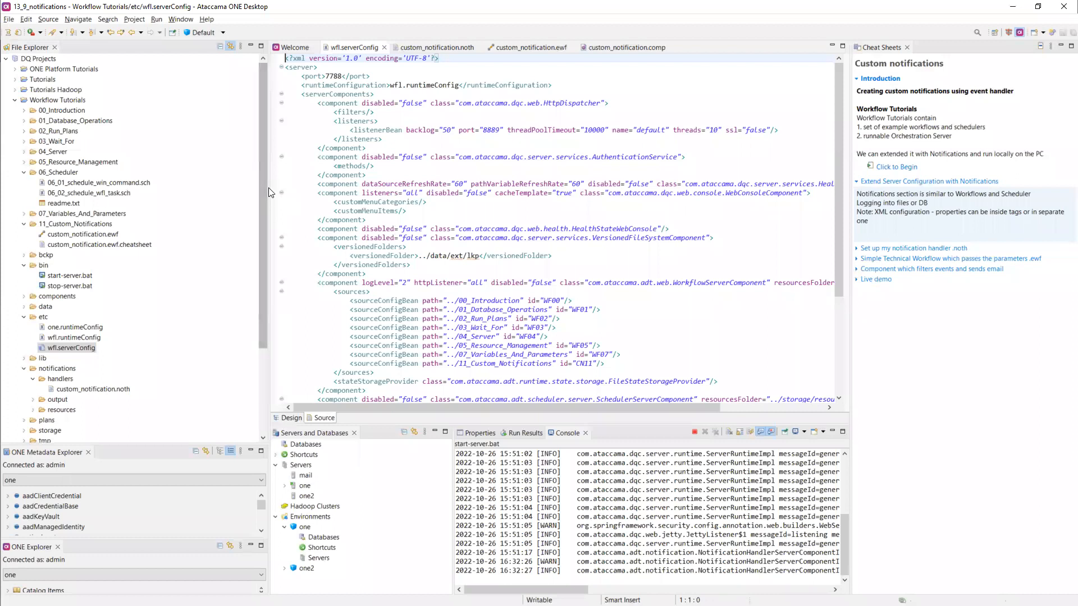
- Review the NotificationHandlerServerComponent: handlers ../notifications/handlers, id N1, result persister, resources ../notifications/resources
{"action": "left_click_drag", "start_coordinate": [268, 181], "coordinate": [203, 185]}
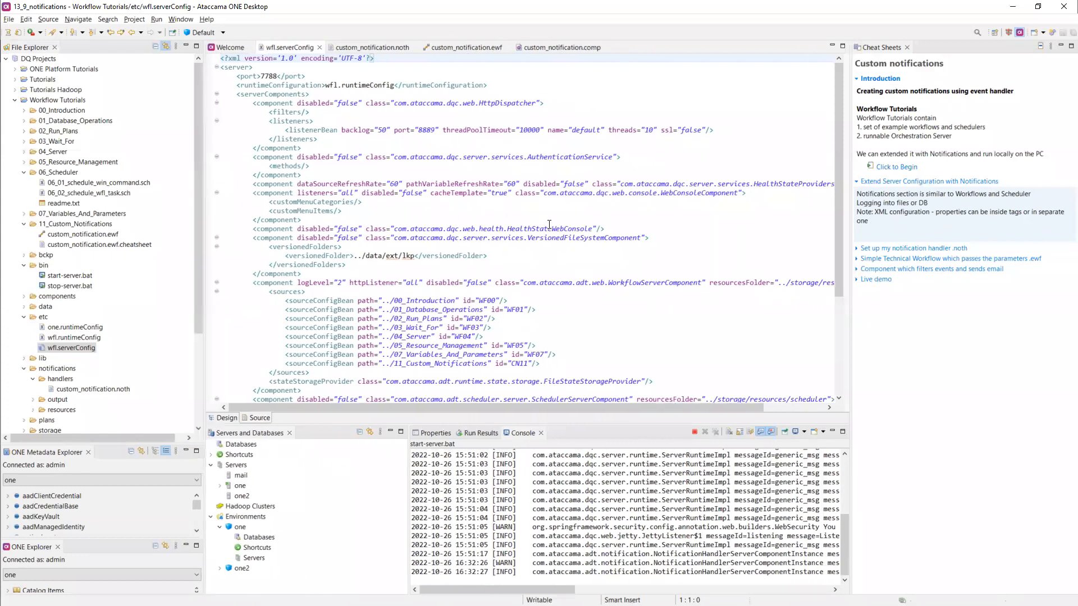
{"action": "scroll", "coordinate": [553, 221], "scroll_direction": "down", "scroll_amount": 5}
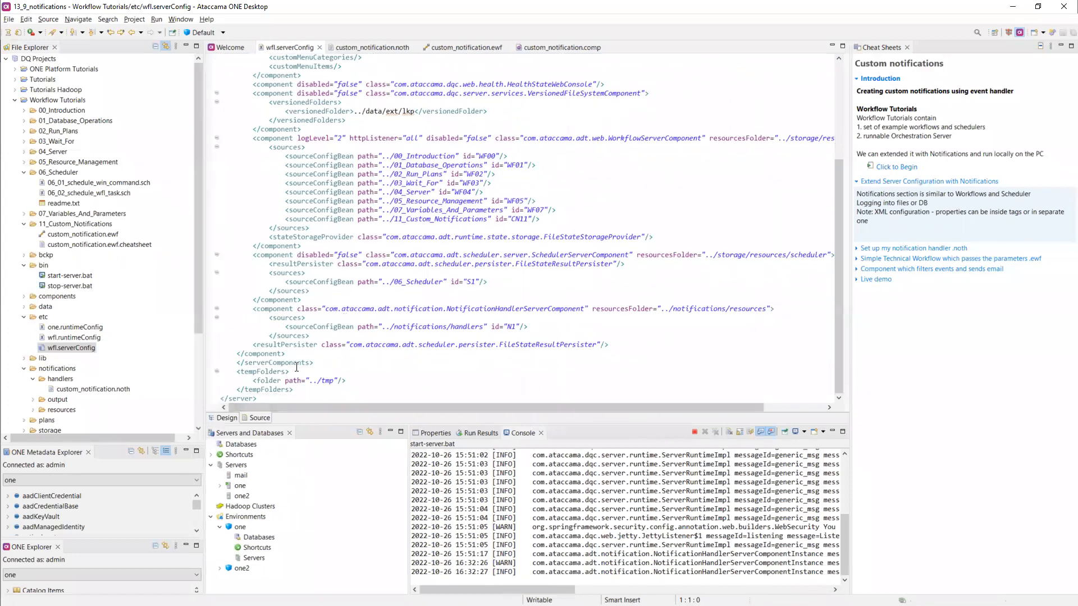
{"action": "left_click_drag", "start_coordinate": [254, 308], "coordinate": [539, 351]}
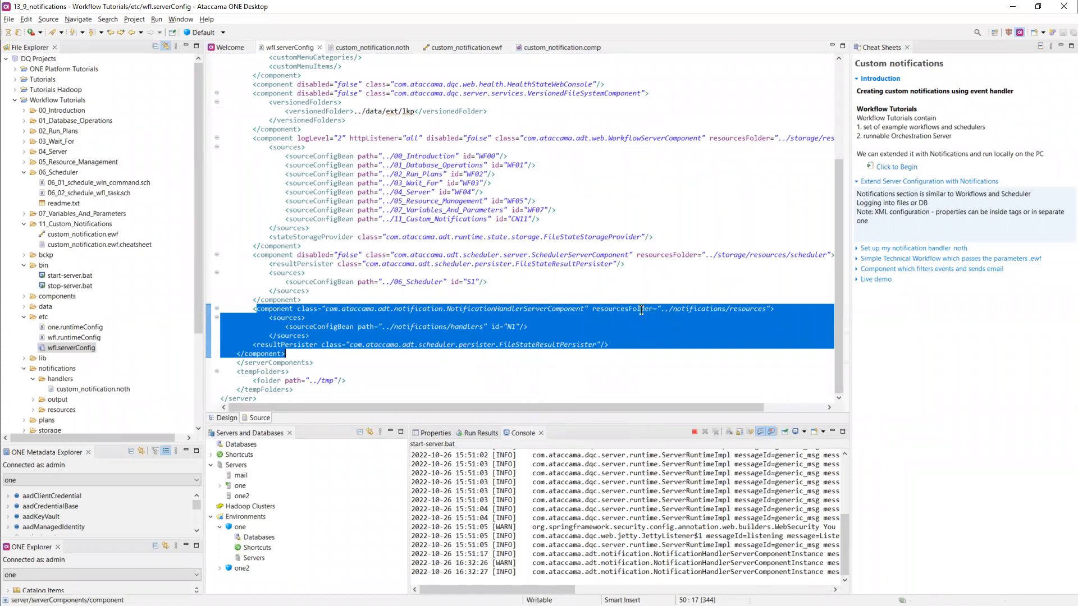
{"action": "left_click", "coordinate": [468, 325]}
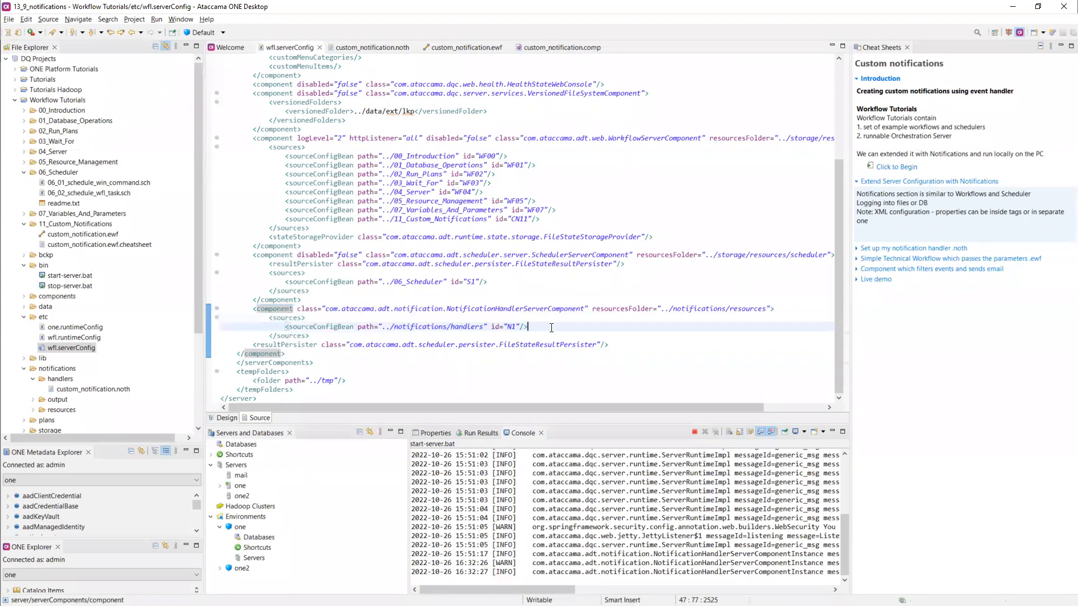
{"action": "left_click_drag", "start_coordinate": [451, 327], "coordinate": [391, 329]}
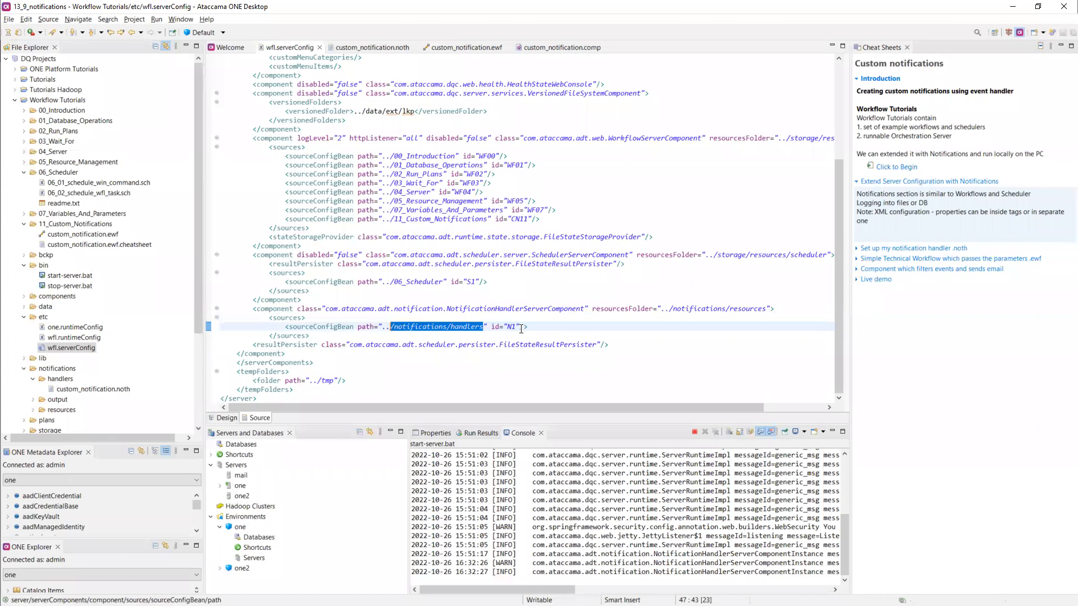
{"action": "left_click_drag", "start_coordinate": [517, 327], "coordinate": [512, 326]}
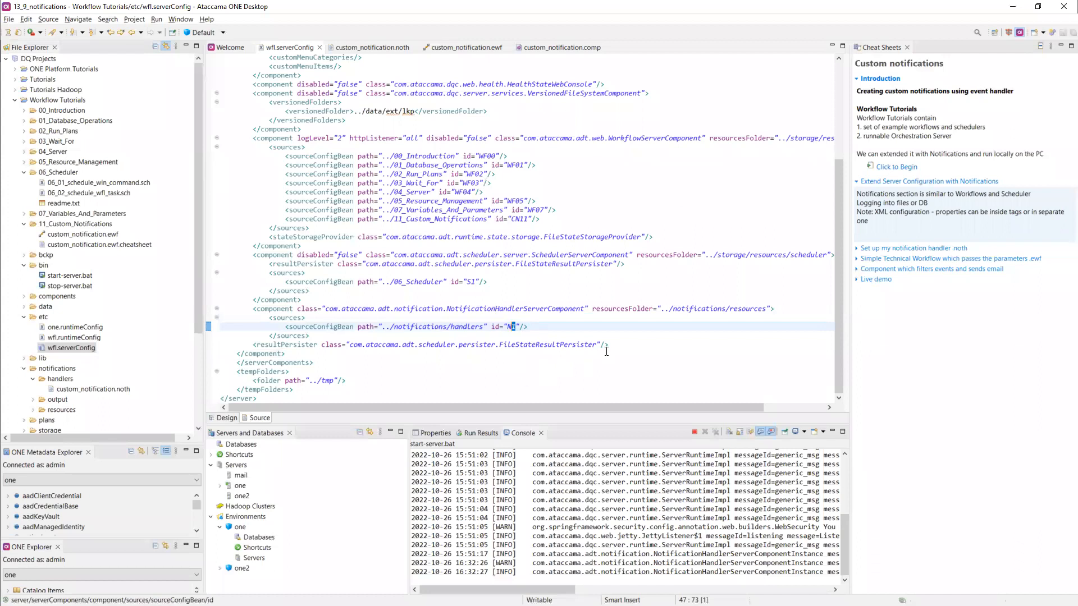
{"action": "left_click_drag", "start_coordinate": [614, 344], "coordinate": [349, 343]}
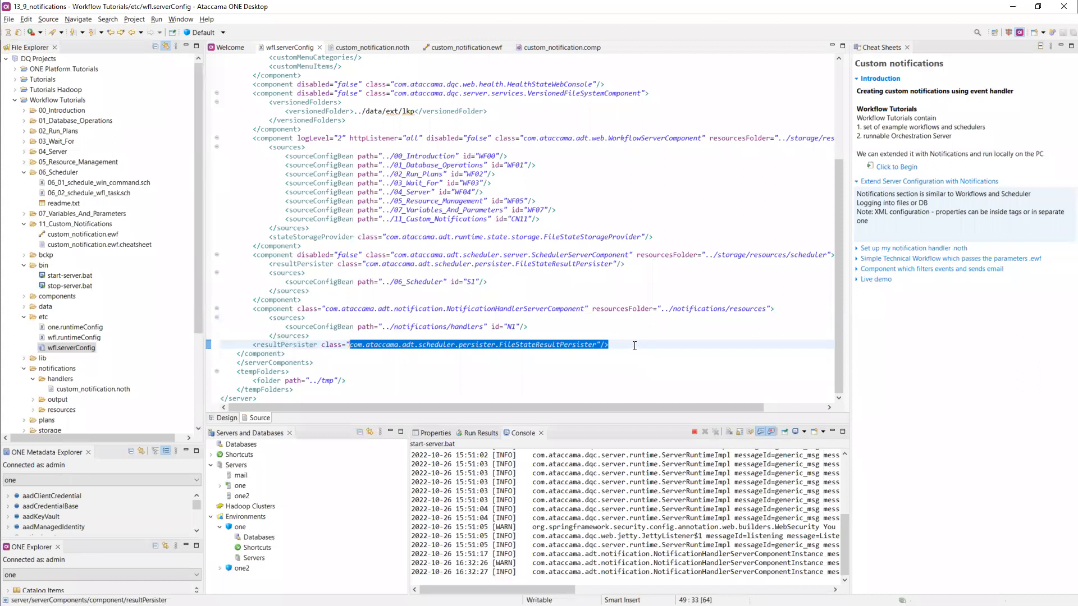
{"action": "left_click", "coordinate": [614, 346]}
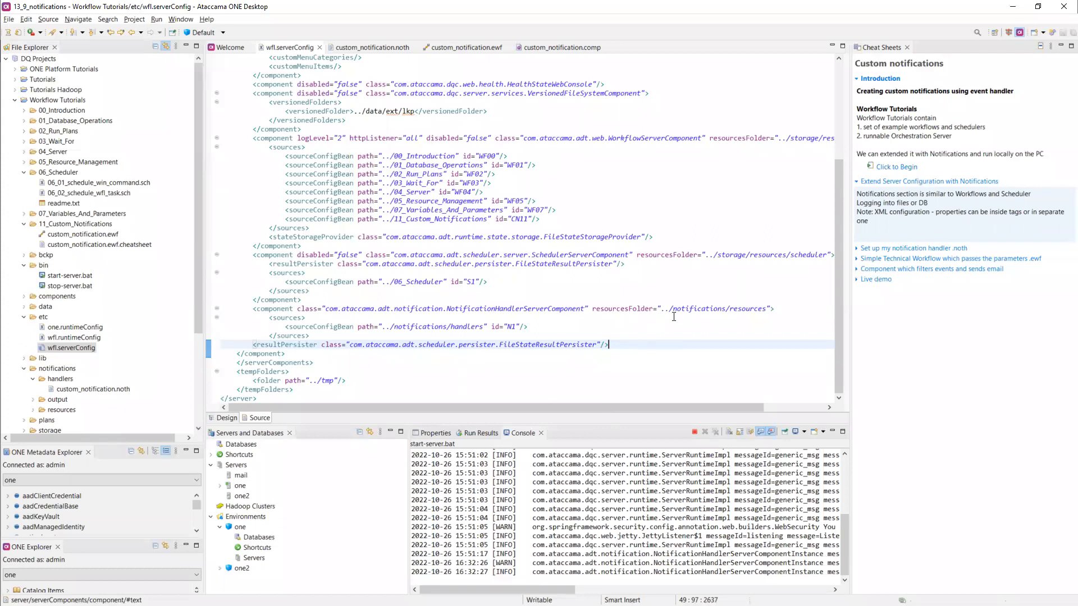
{"action": "left_click_drag", "start_coordinate": [620, 309], "coordinate": [743, 310]}
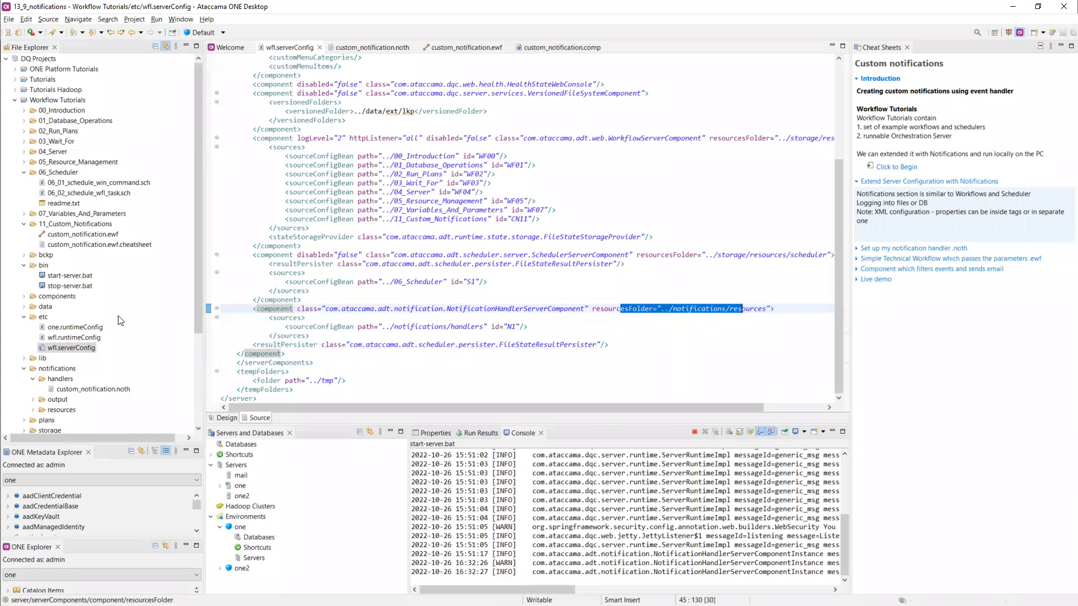
{"action": "scroll", "coordinate": [119, 244], "scroll_direction": "down", "scroll_amount": 2}
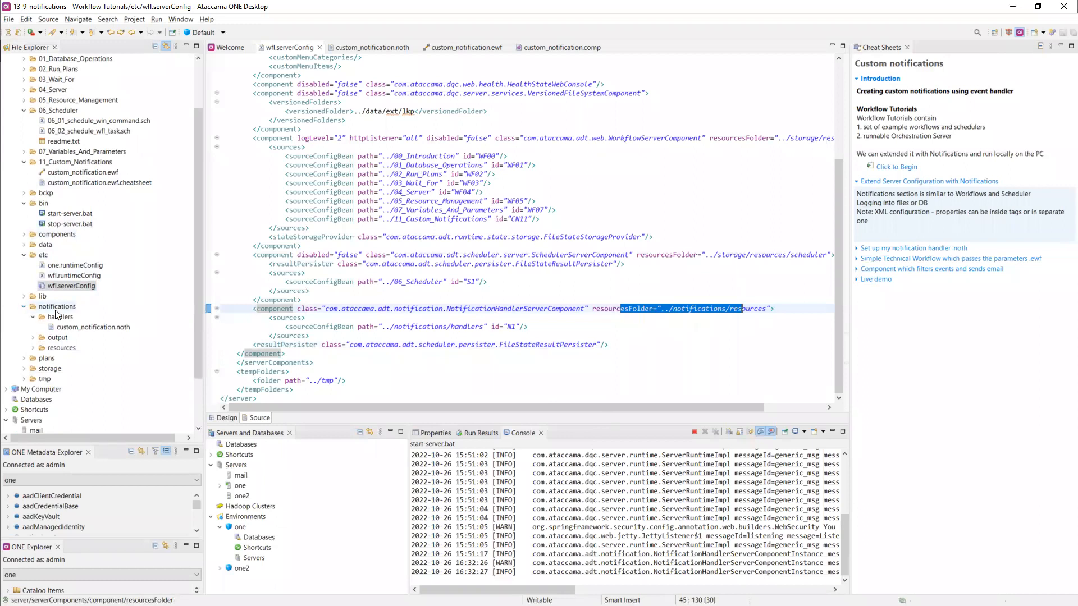
- Look through the notification handler component block and its sources section in wfl.serverConfig
{"action": "scroll", "coordinate": [454, 294], "scroll_direction": "up", "scroll_amount": 5}
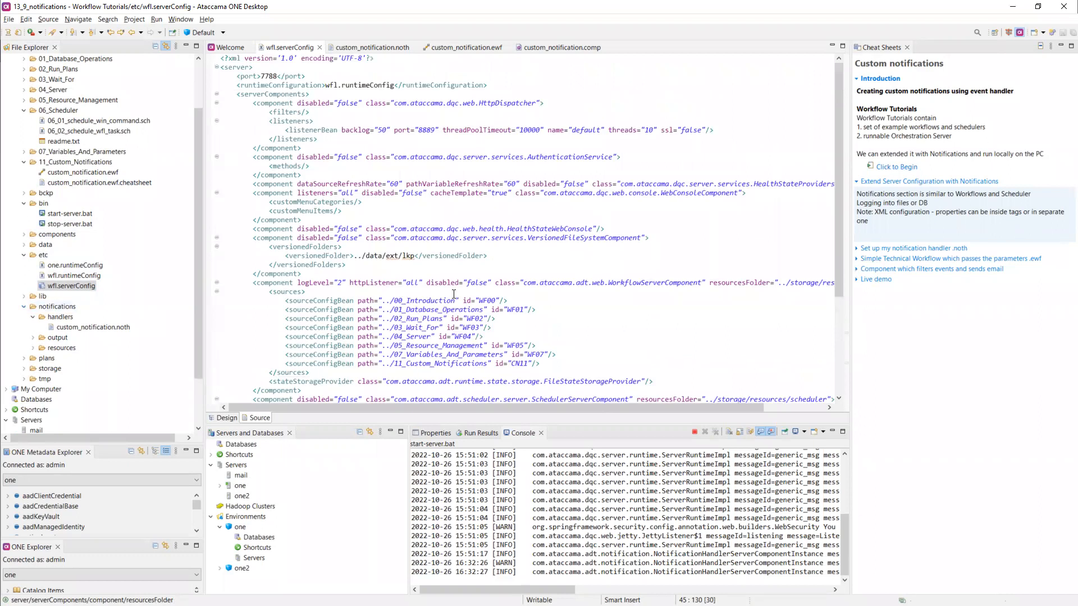
{"action": "scroll", "coordinate": [453, 294], "scroll_direction": "down", "scroll_amount": 5}
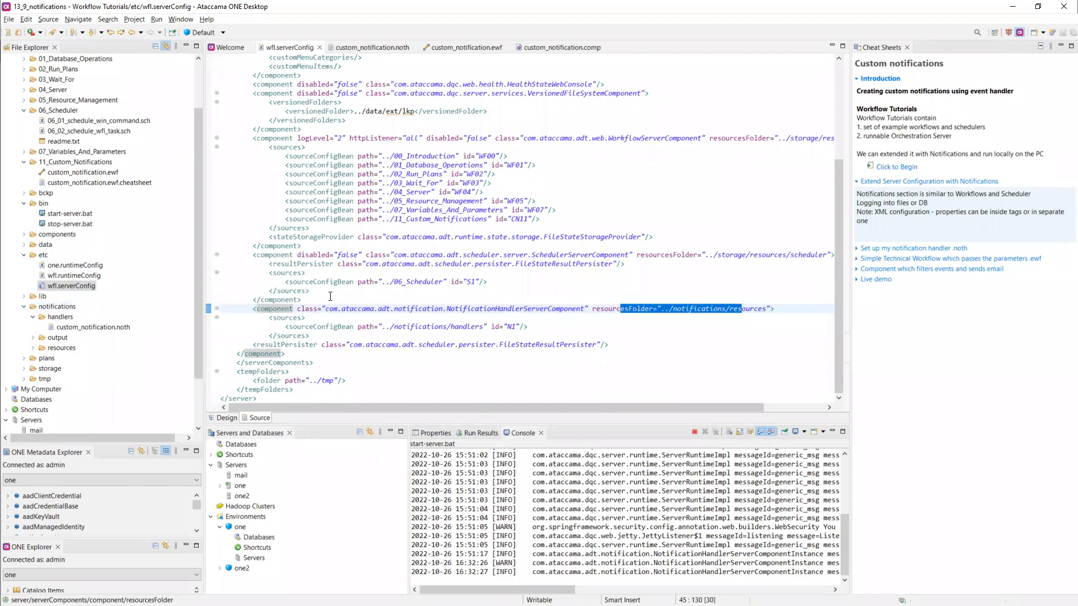
{"action": "left_click", "coordinate": [281, 318]}
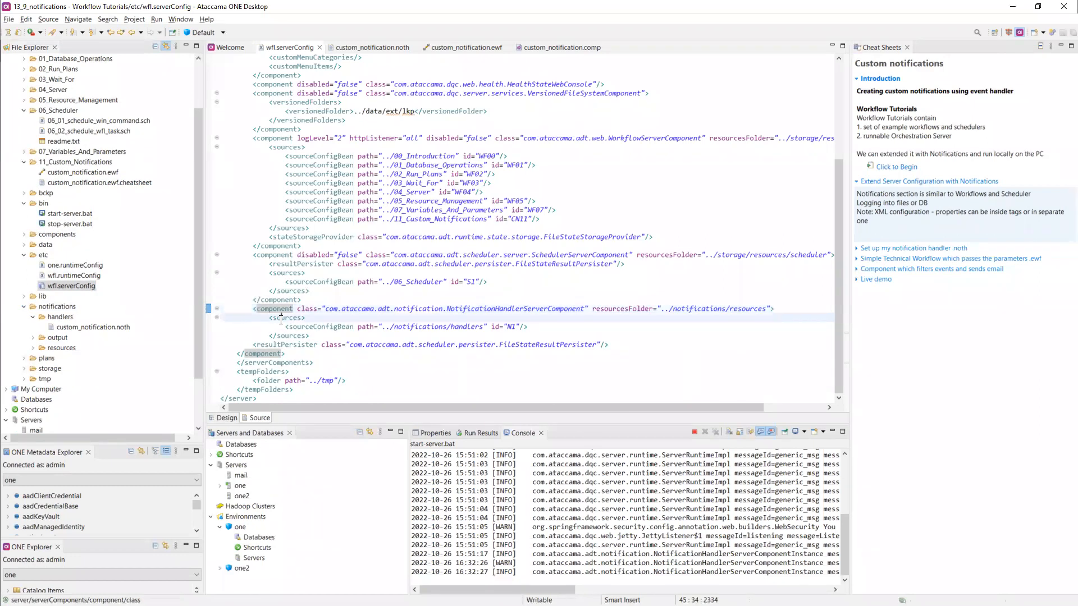
{"action": "left_click", "coordinate": [309, 328]}
{"action": "left_click", "coordinate": [309, 336]}
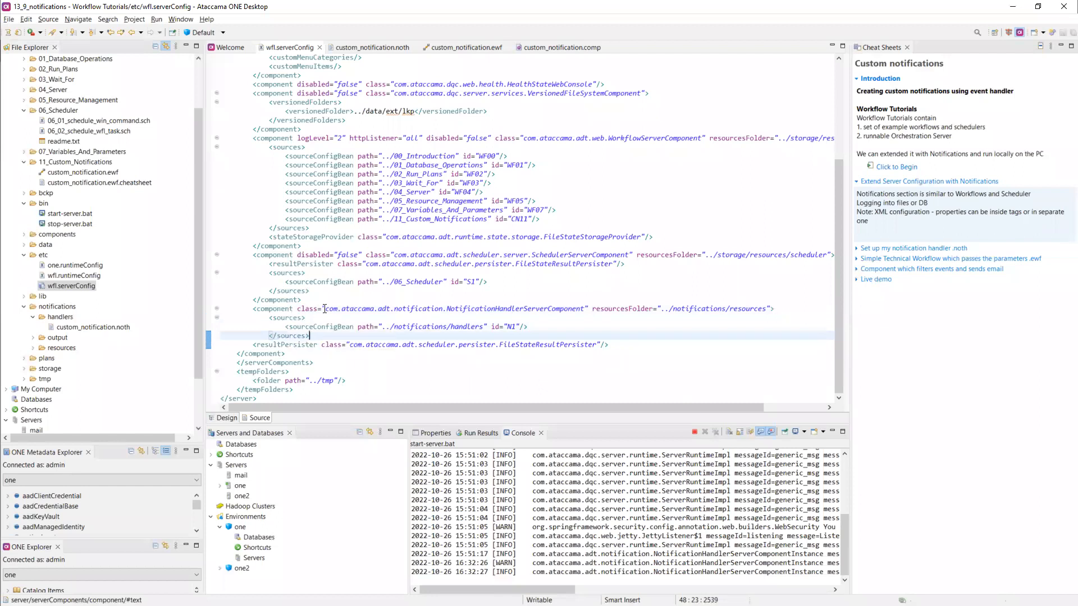
{"action": "left_click", "coordinate": [255, 308]}
{"action": "left_click_drag", "start_coordinate": [256, 308], "coordinate": [627, 352]}
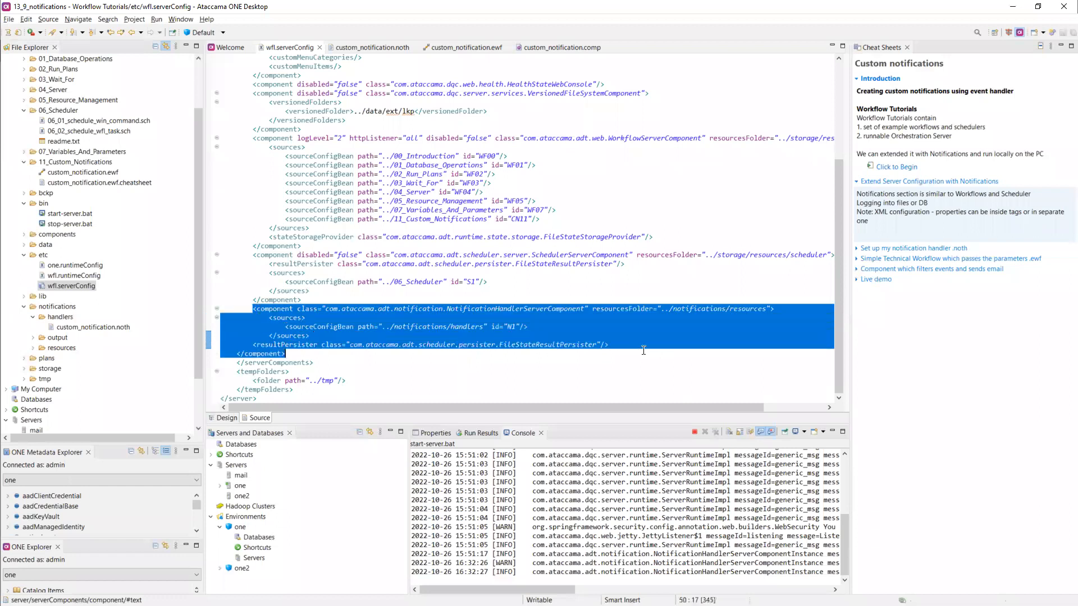
{"action": "left_click", "coordinate": [310, 336]}
- Mark the resourcesFolder attribute and sources tag, then show custom_notification.noth via its cheat sheet step
{"action": "left_click_drag", "start_coordinate": [593, 308], "coordinate": [621, 308]}
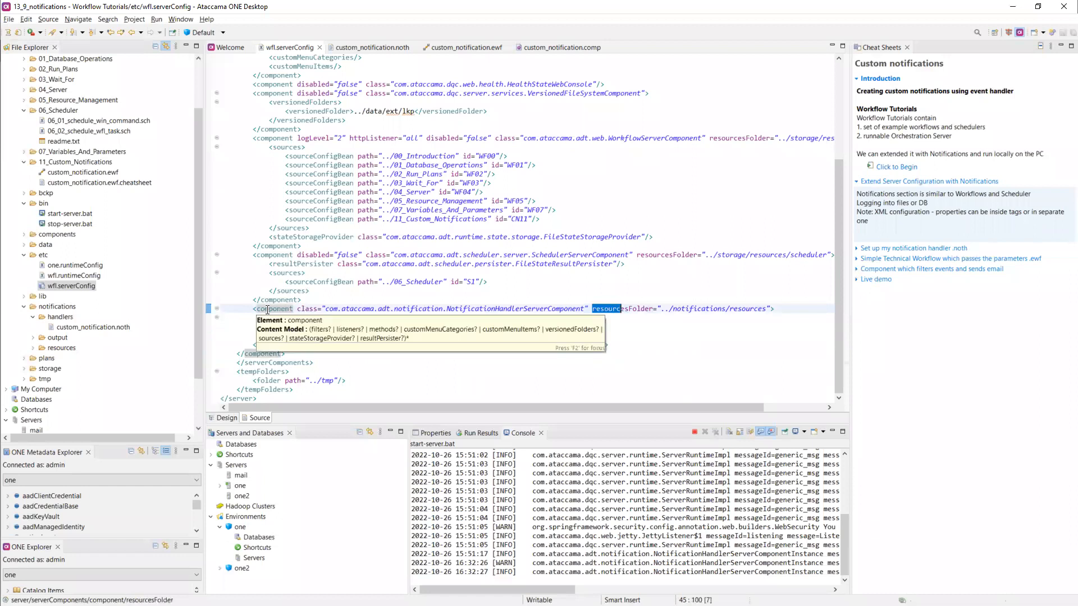
{"action": "left_click_drag", "start_coordinate": [306, 318], "coordinate": [265, 318]}
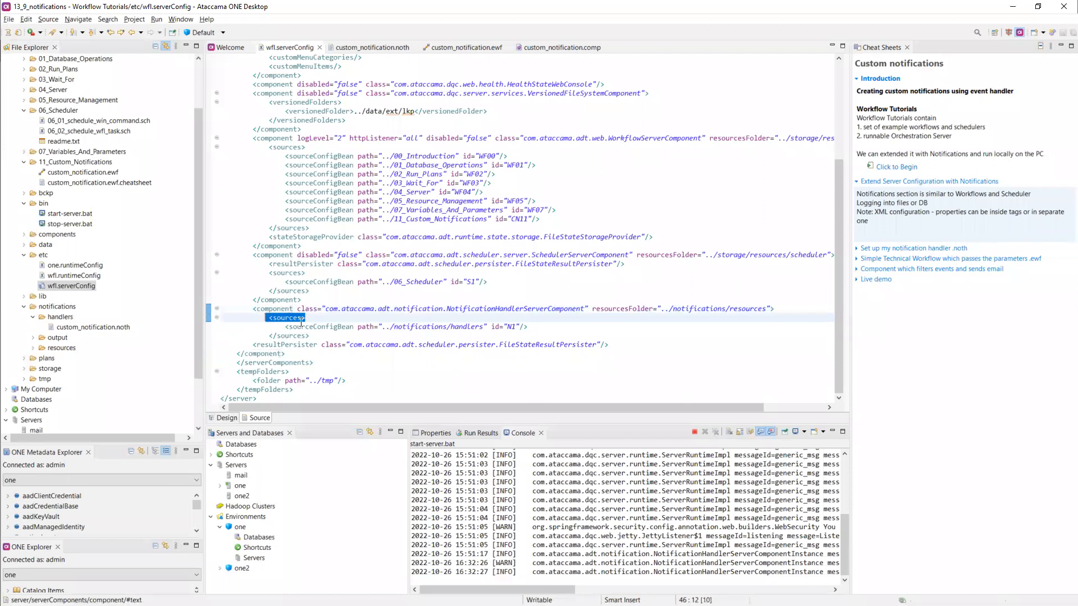
{"action": "left_click", "coordinate": [897, 249]}
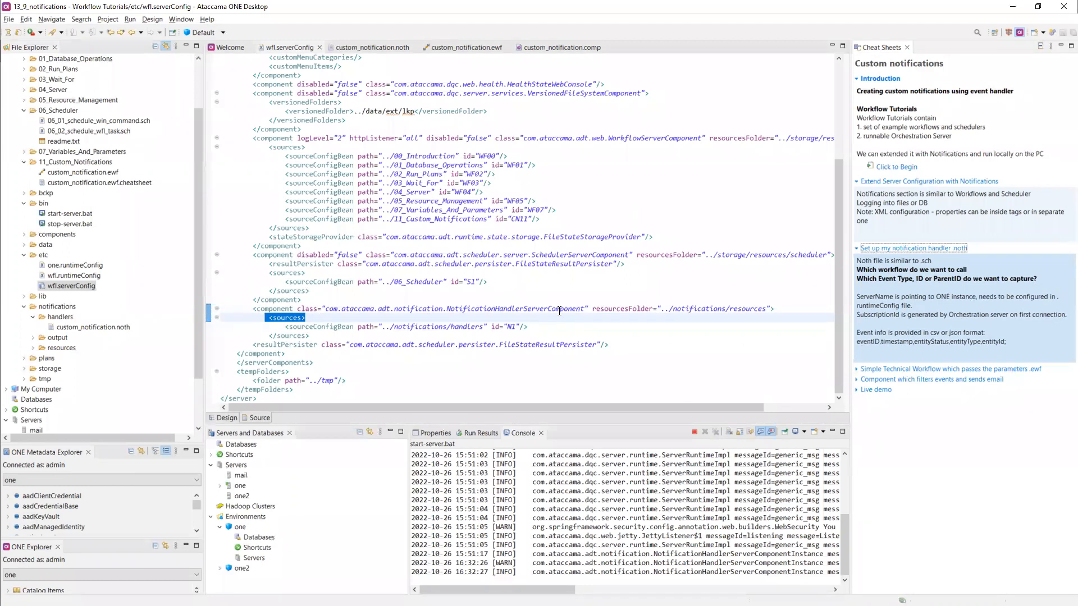
{"action": "key", "text": "ctrl+Page_Down"}
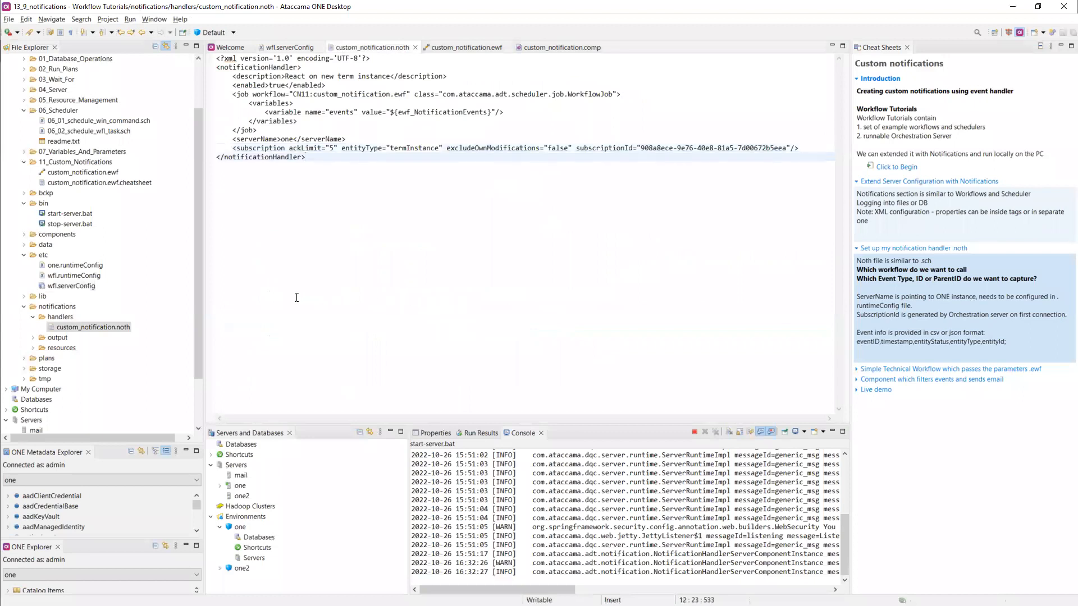
- Open 06_02_schedule_wfl_task.sch and dock it above custom_notification.noth in a split editor
{"action": "double_click", "coordinate": [85, 133]}
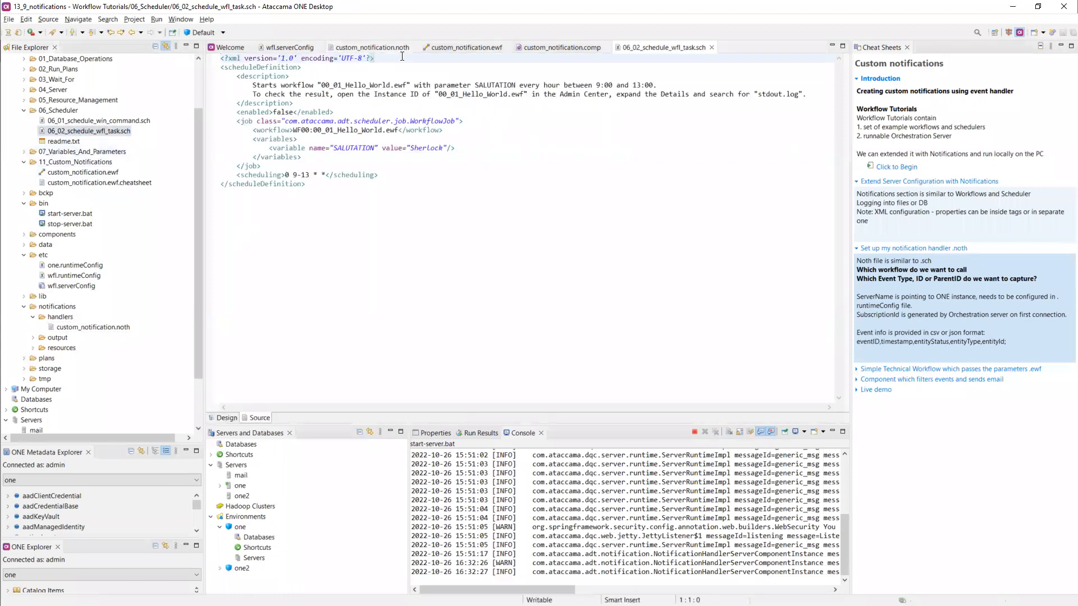
{"action": "left_click_drag", "start_coordinate": [696, 49], "coordinate": [490, 182]}
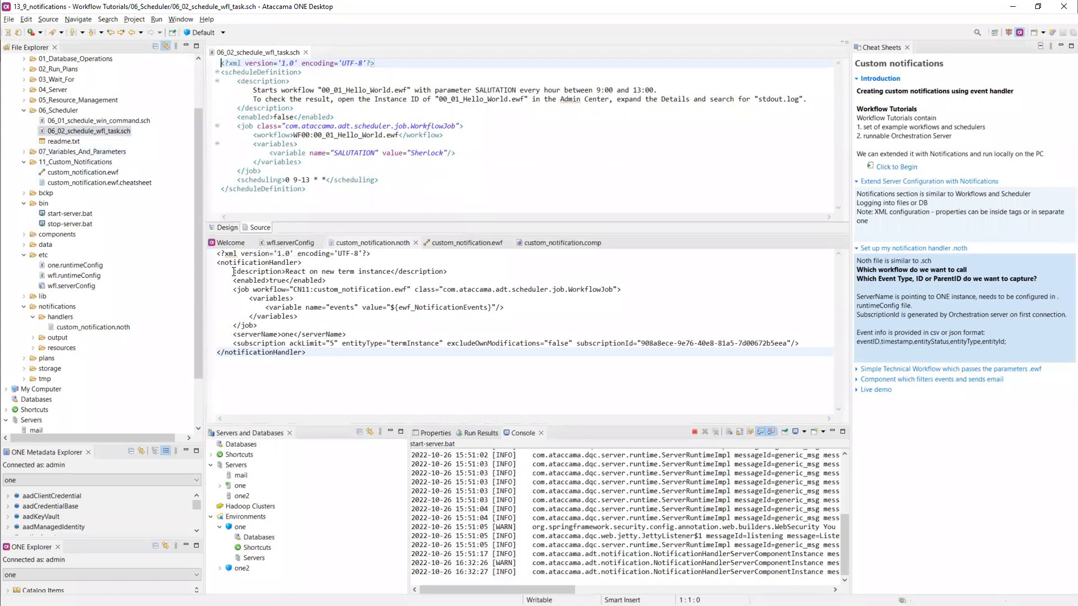
{"action": "left_click", "coordinate": [303, 72]}
{"action": "left_click_drag", "start_coordinate": [303, 72], "coordinate": [221, 71]}
{"action": "left_click_drag", "start_coordinate": [304, 262], "coordinate": [223, 262]}
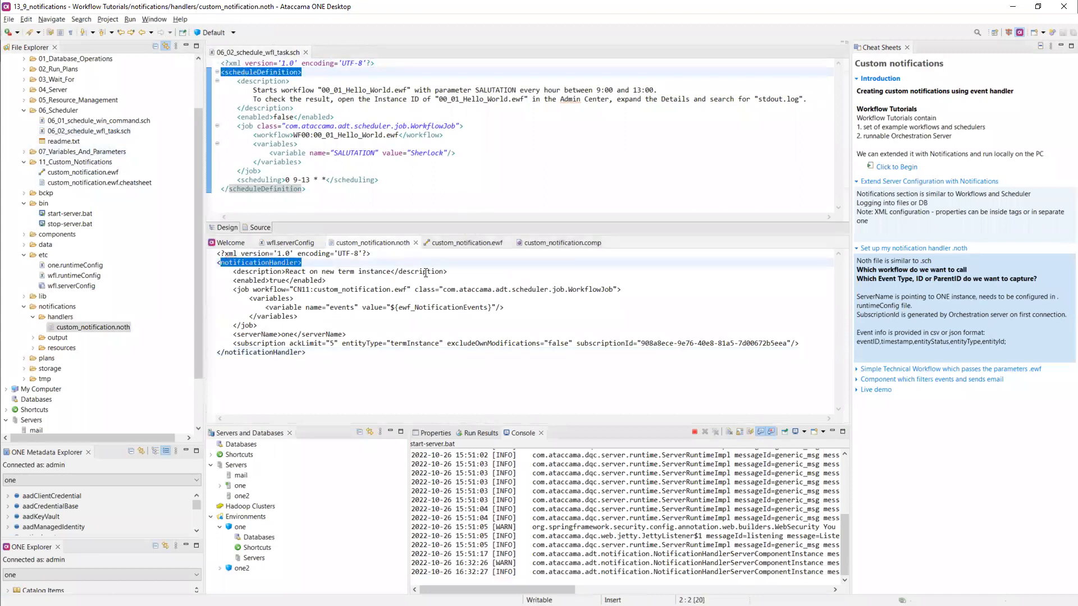
{"action": "left_click_drag", "start_coordinate": [448, 272], "coordinate": [338, 272]}
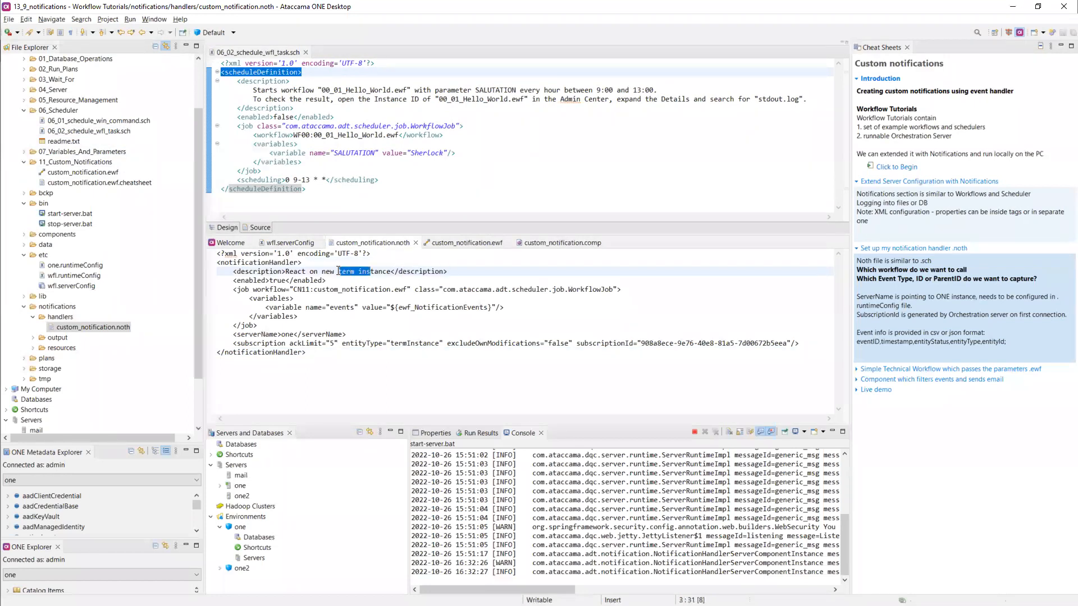
{"action": "double_click", "coordinate": [338, 272]}
{"action": "left_click", "coordinate": [333, 283]}
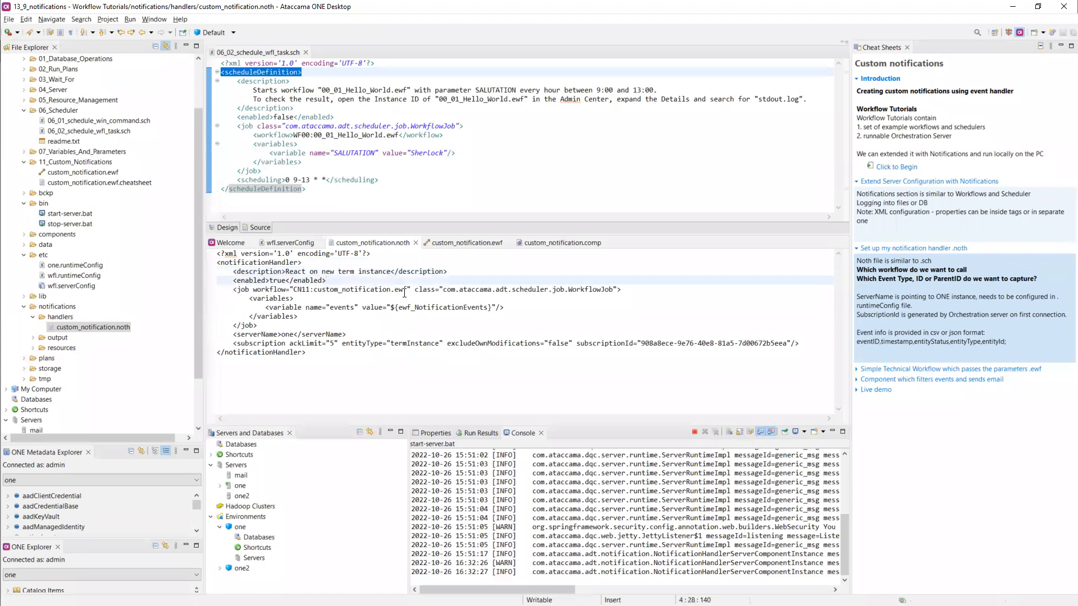
{"action": "left_click_drag", "start_coordinate": [411, 289], "coordinate": [294, 290]}
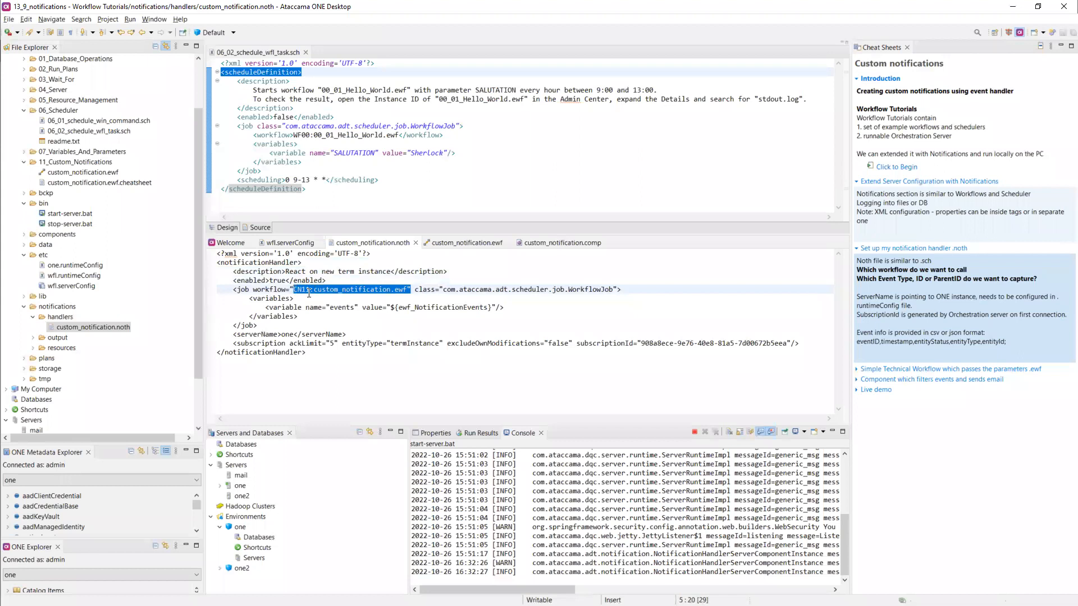
{"action": "left_click_drag", "start_coordinate": [374, 135], "coordinate": [319, 136]}
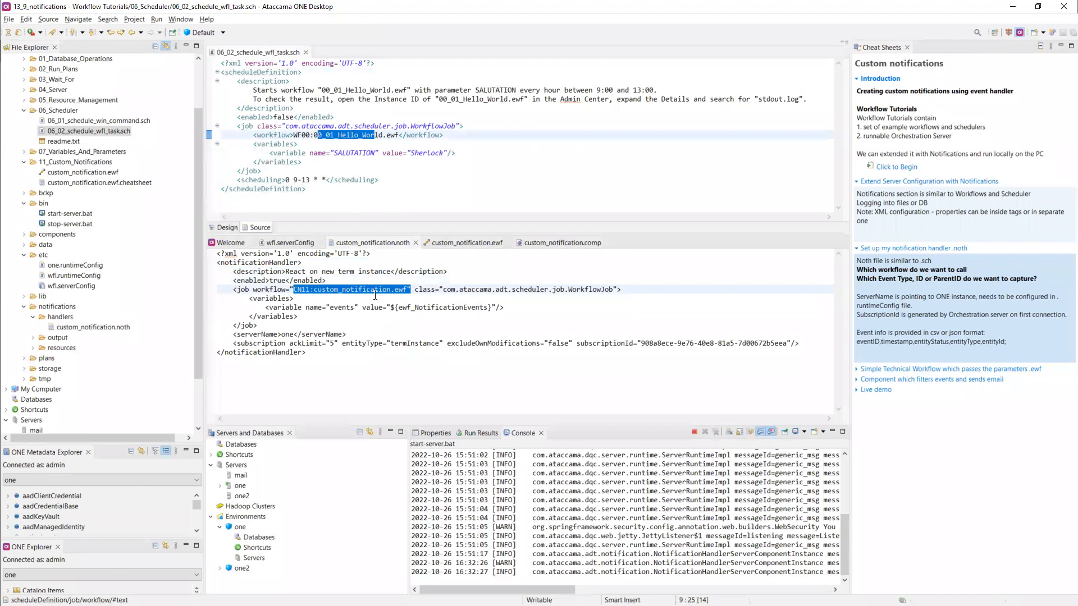
{"action": "left_click", "coordinate": [426, 308]}
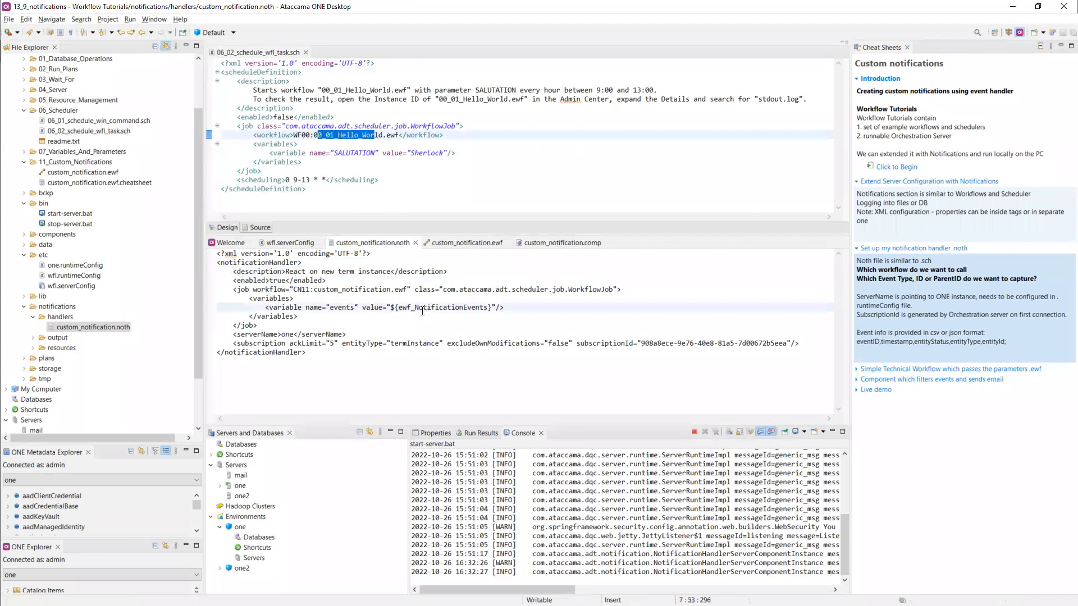
{"action": "left_click_drag", "start_coordinate": [397, 308], "coordinate": [491, 308]}
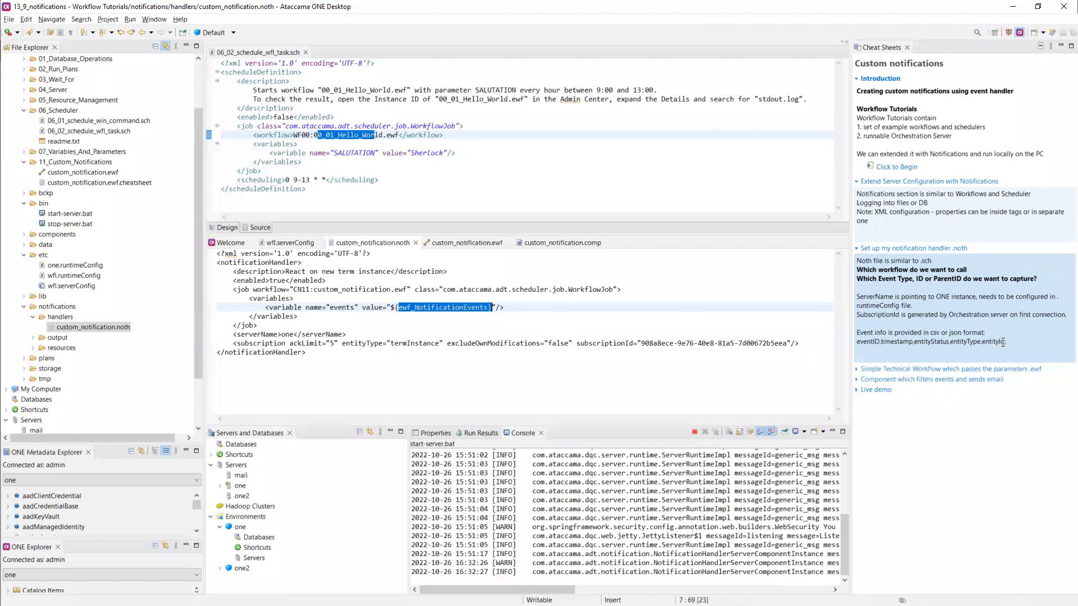
{"action": "left_click_drag", "start_coordinate": [1008, 343], "coordinate": [968, 346]}
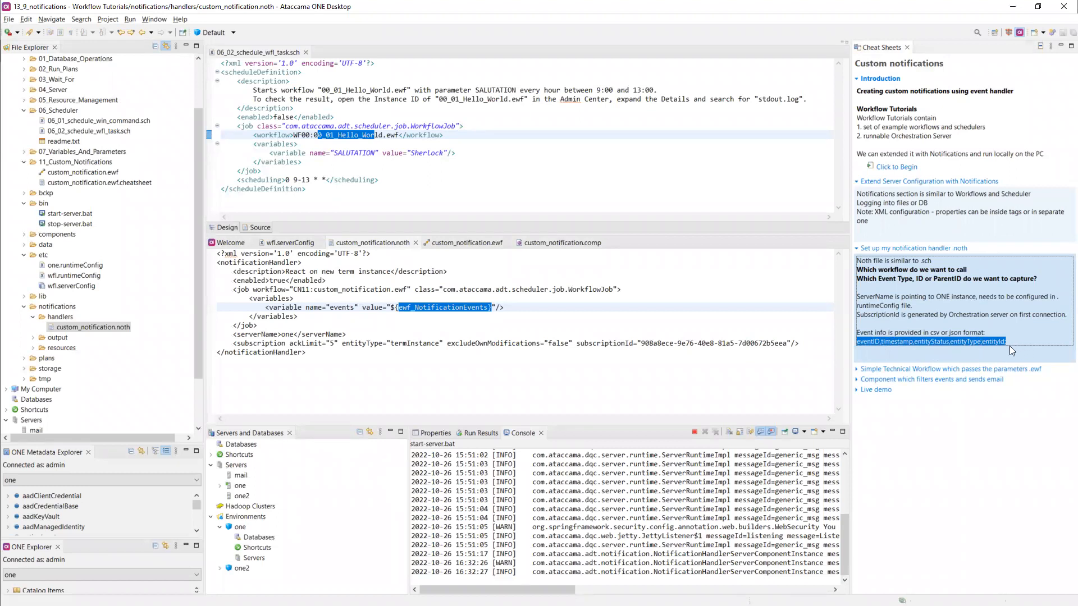
{"action": "left_click_drag", "start_coordinate": [349, 333], "coordinate": [228, 333]}
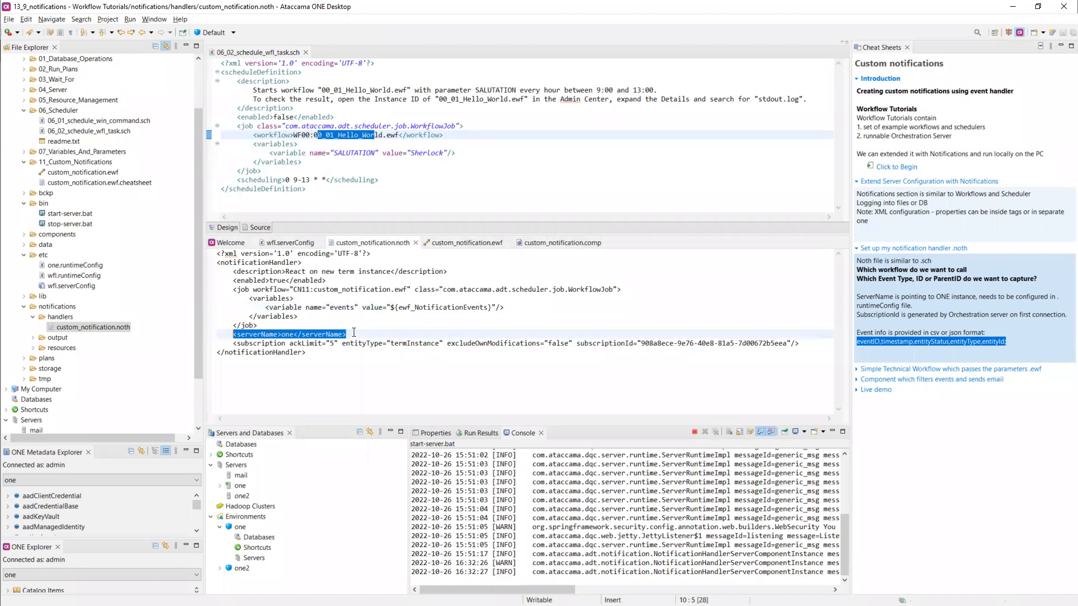
- Review the subscription line: ackLimit, entityType termInstance and excludeOwnModifications false
{"action": "left_click", "coordinate": [297, 335]}
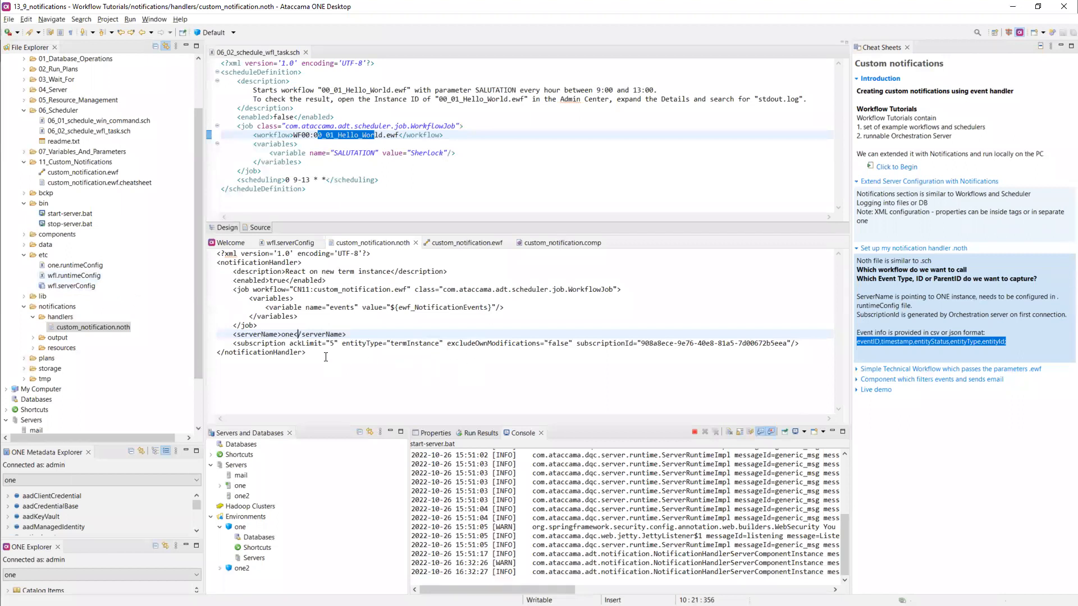
{"action": "left_click", "coordinate": [232, 342]}
{"action": "left_click_drag", "start_coordinate": [232, 342], "coordinate": [342, 342]}
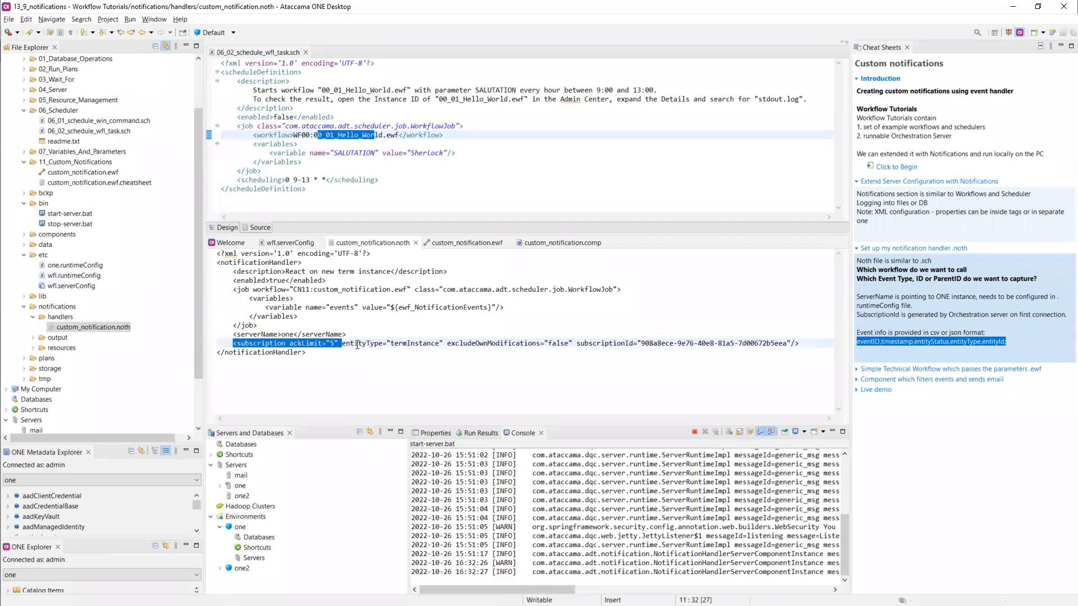
{"action": "left_click", "coordinate": [357, 343]}
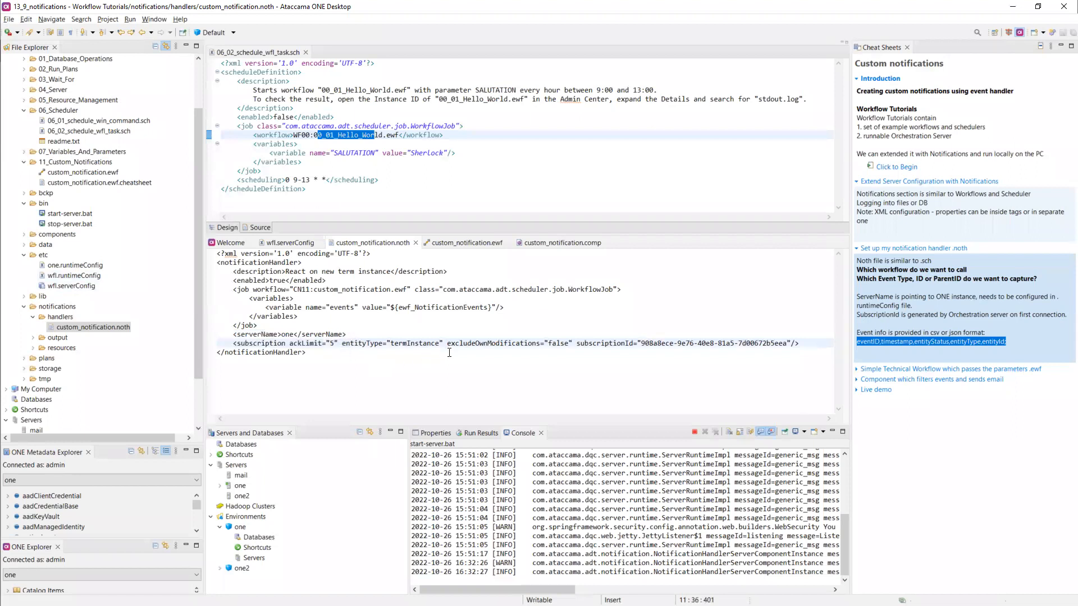
{"action": "left_click_drag", "start_coordinate": [443, 344], "coordinate": [342, 345]}
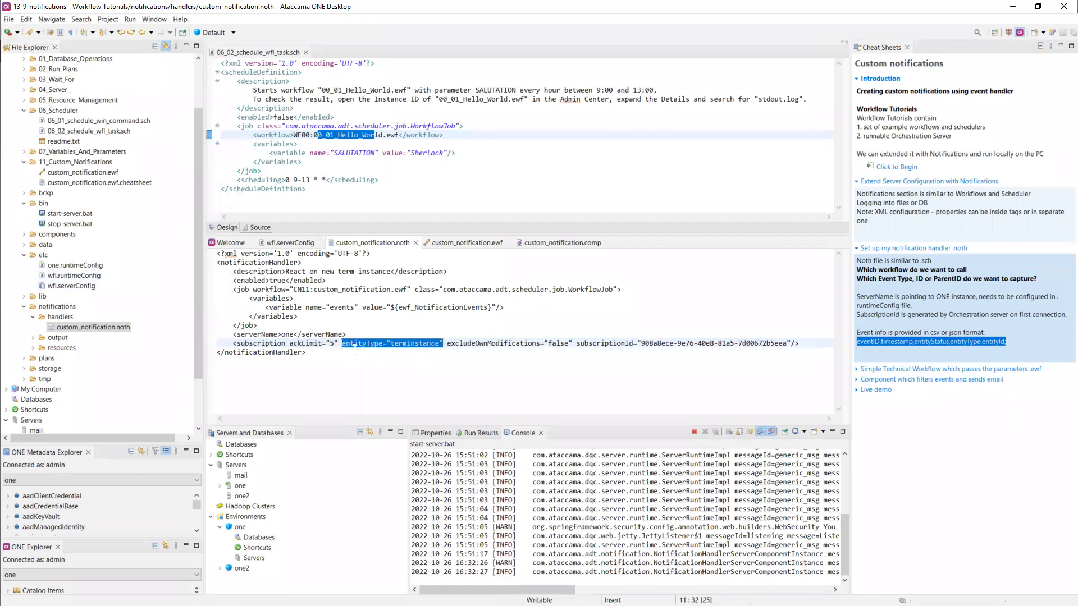
{"action": "left_click_drag", "start_coordinate": [569, 343], "coordinate": [473, 346]}
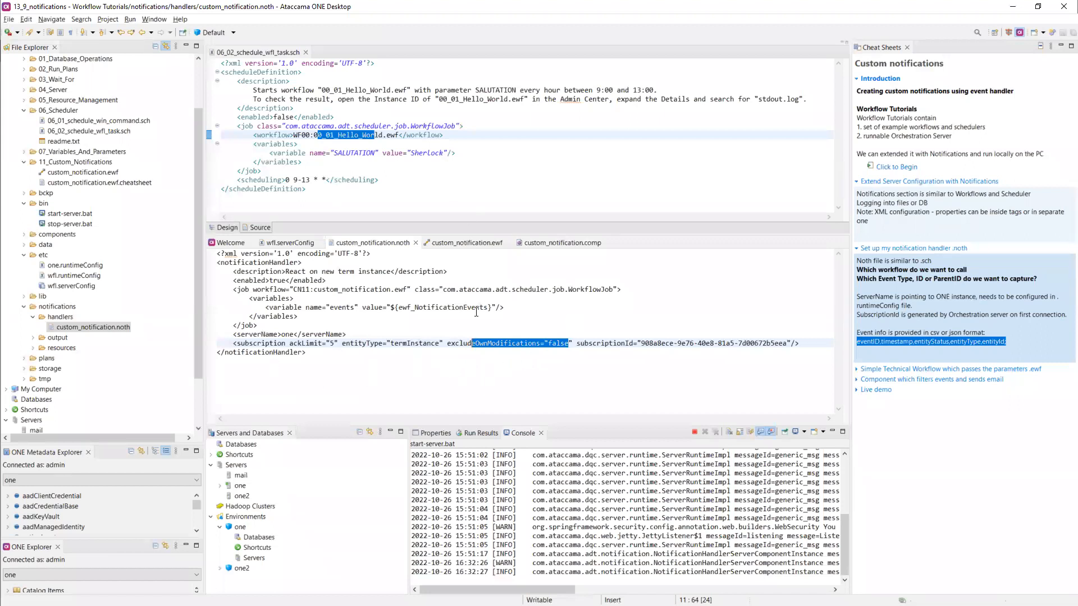
{"action": "left_click", "coordinate": [555, 343]}
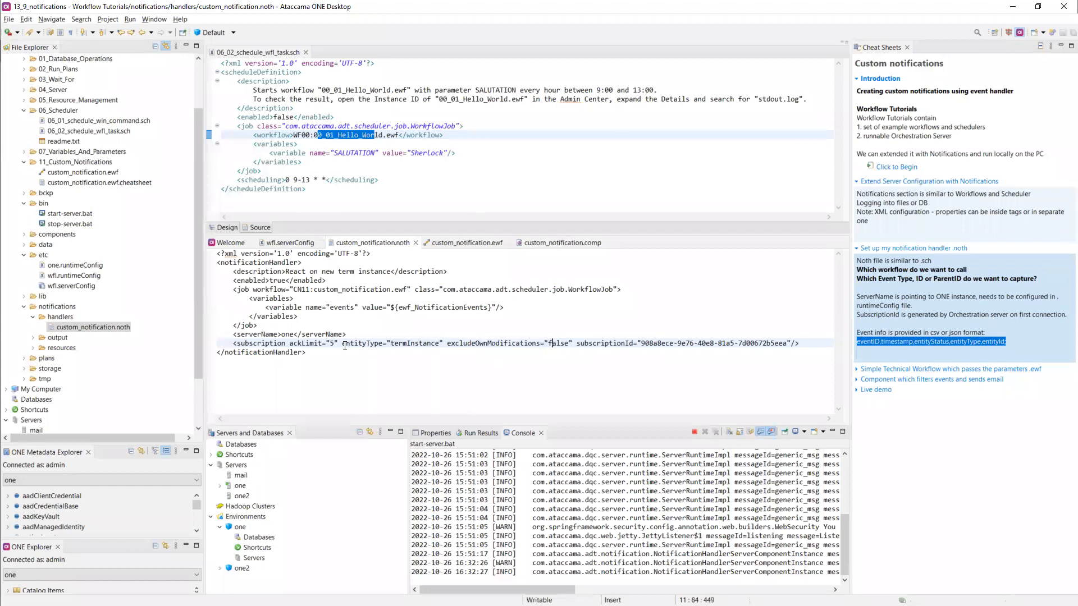
{"action": "left_click_drag", "start_coordinate": [338, 343], "coordinate": [290, 346]}
- Compare the custom_notification workflow name and subscriptionId, then close 06_02_schedule_wfl_task.sch
{"action": "left_click_drag", "start_coordinate": [319, 290], "coordinate": [392, 291]}
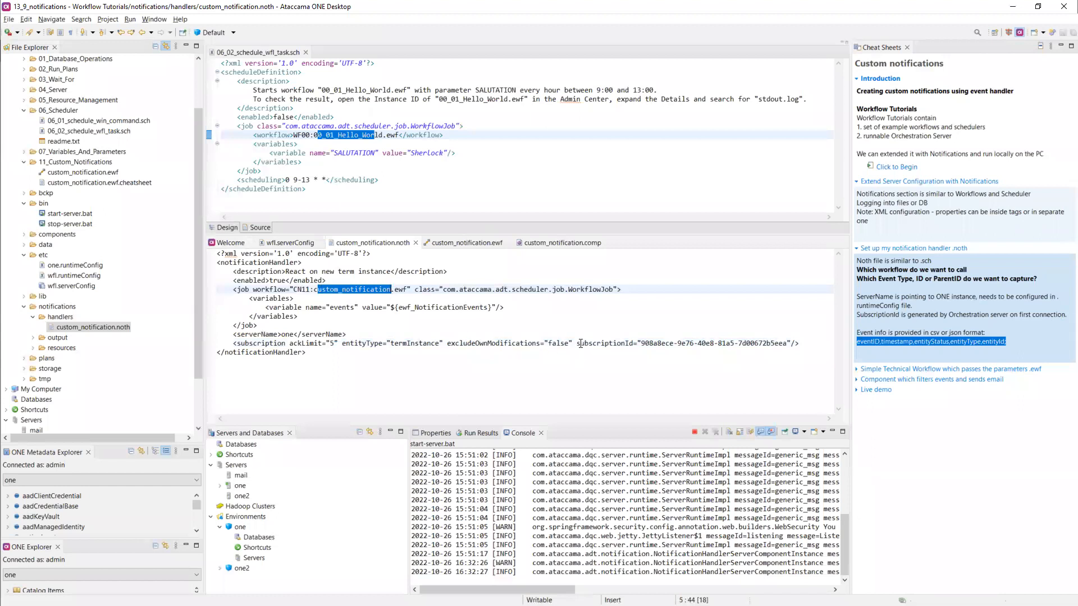
{"action": "left_click_drag", "start_coordinate": [578, 344], "coordinate": [791, 344]}
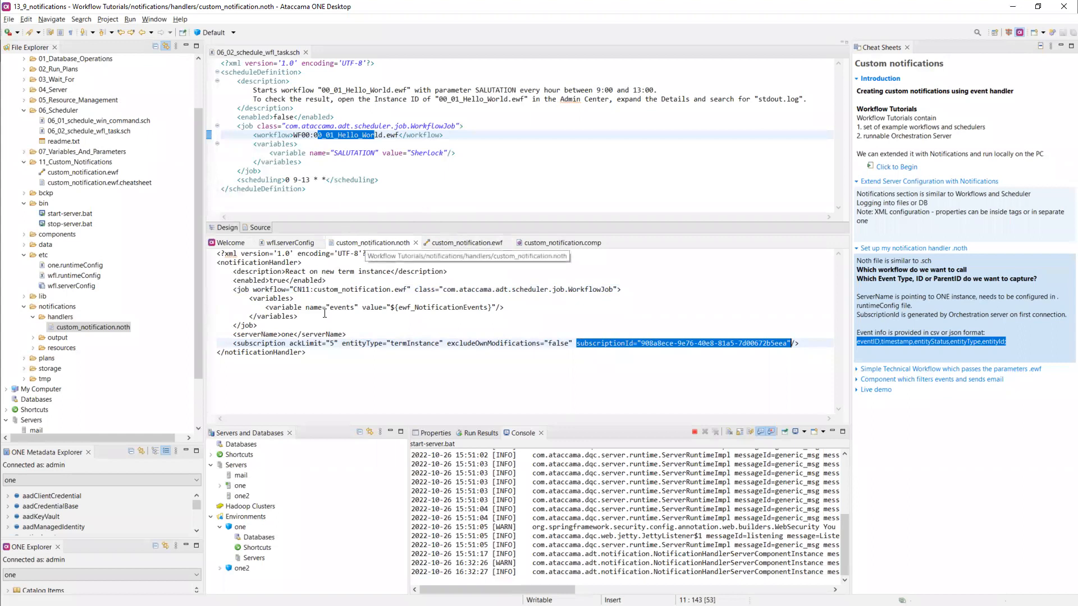
{"action": "left_click_drag", "start_coordinate": [439, 344], "coordinate": [391, 344]}
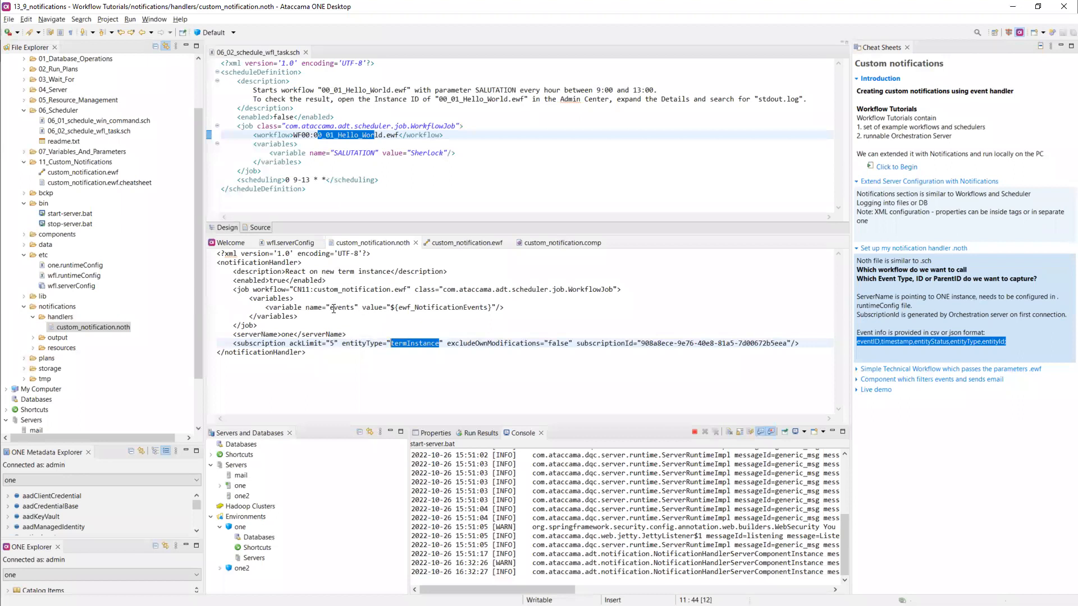
{"action": "left_click_drag", "start_coordinate": [314, 289], "coordinate": [406, 290]}
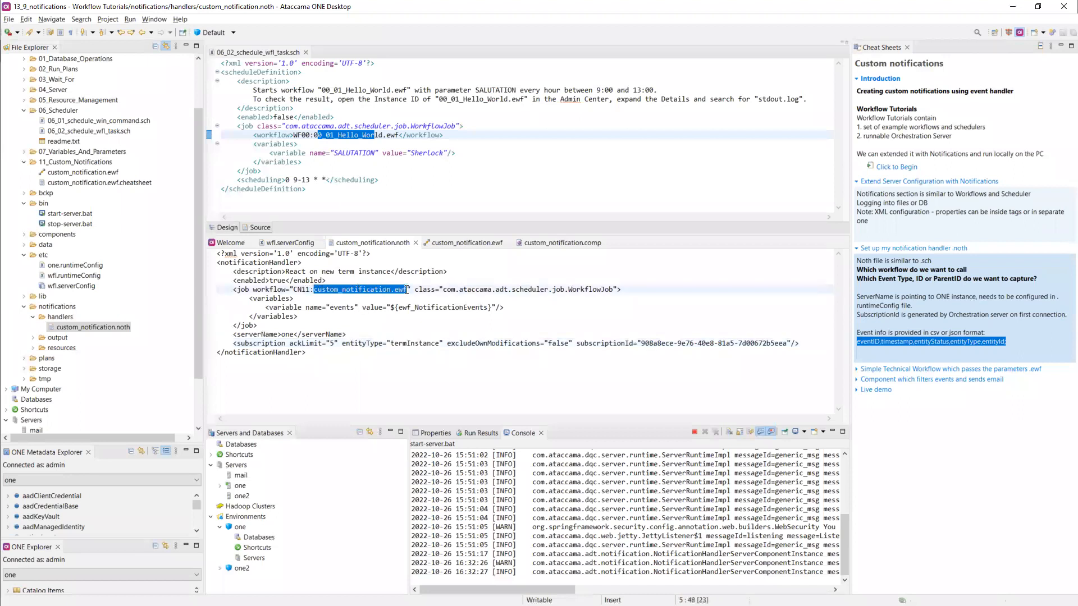
{"action": "left_click", "coordinate": [306, 53]}
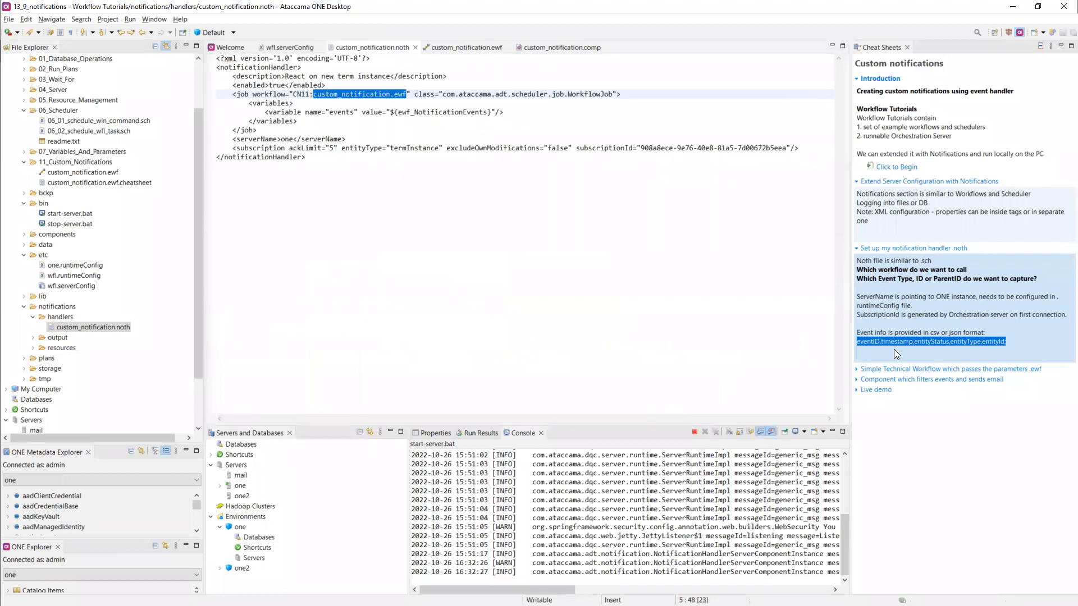
- Expand the technical workflow guide step and inspect the events variable in custom_notification.ewf's global properties
{"action": "left_click", "coordinate": [903, 370]}
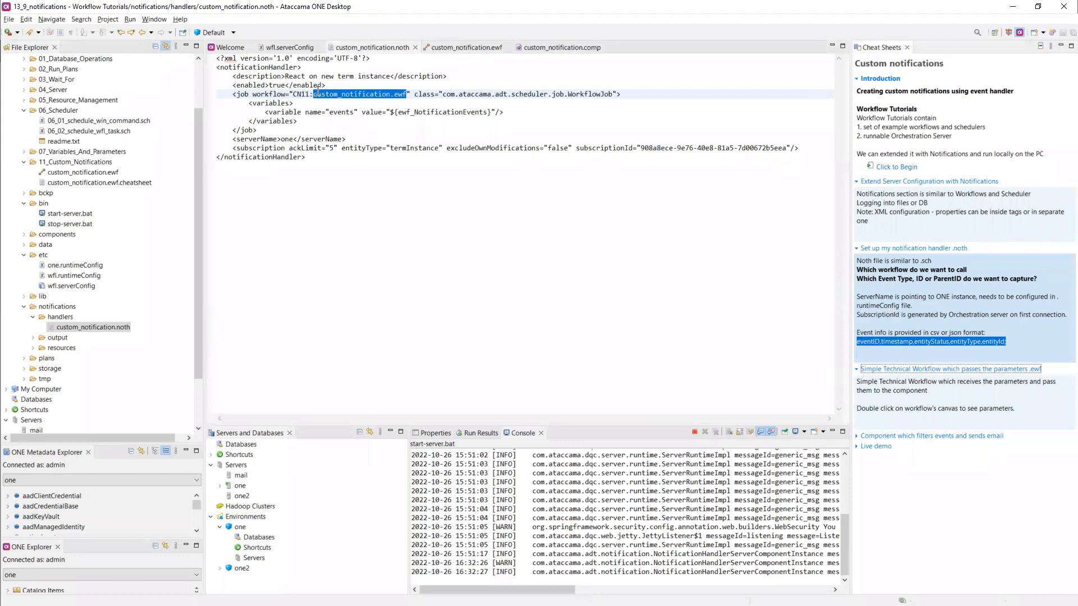
{"action": "left_click", "coordinate": [449, 50]}
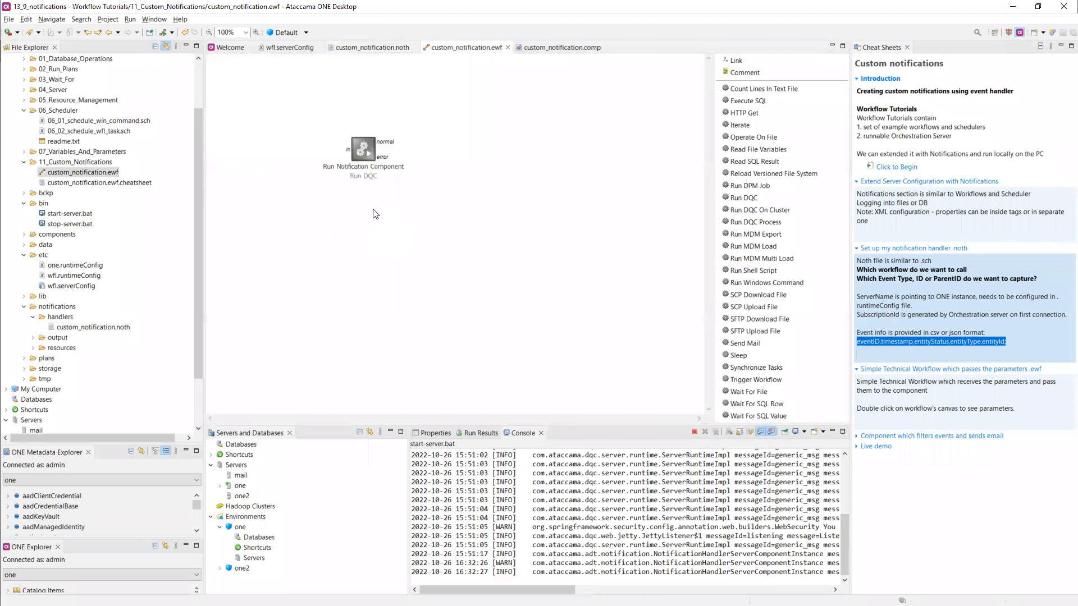
{"action": "mouse_move", "coordinate": [364, 158]}
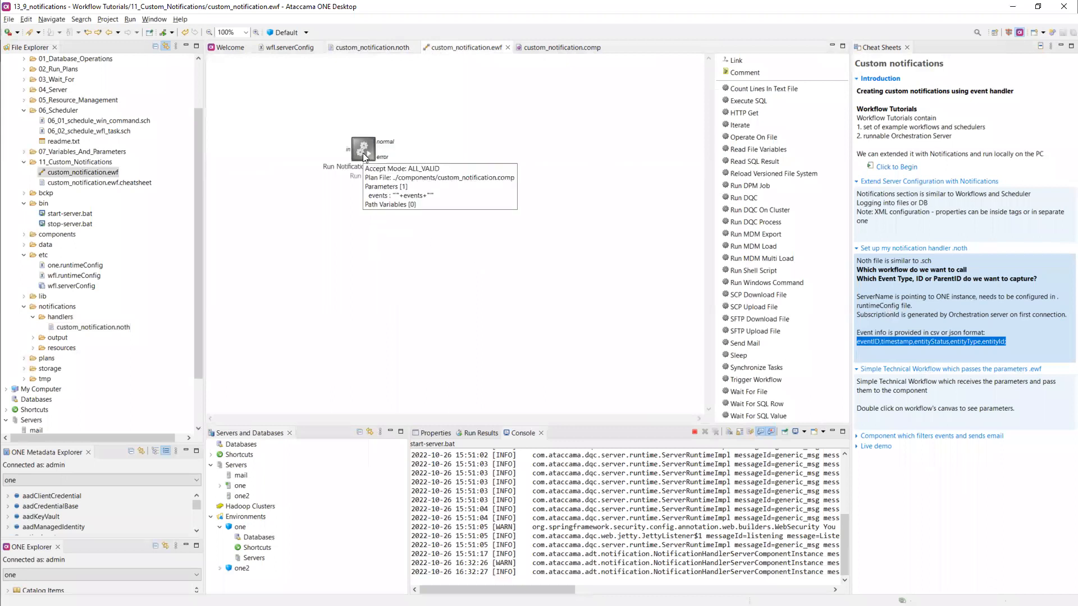
{"action": "double_click", "coordinate": [315, 255]}
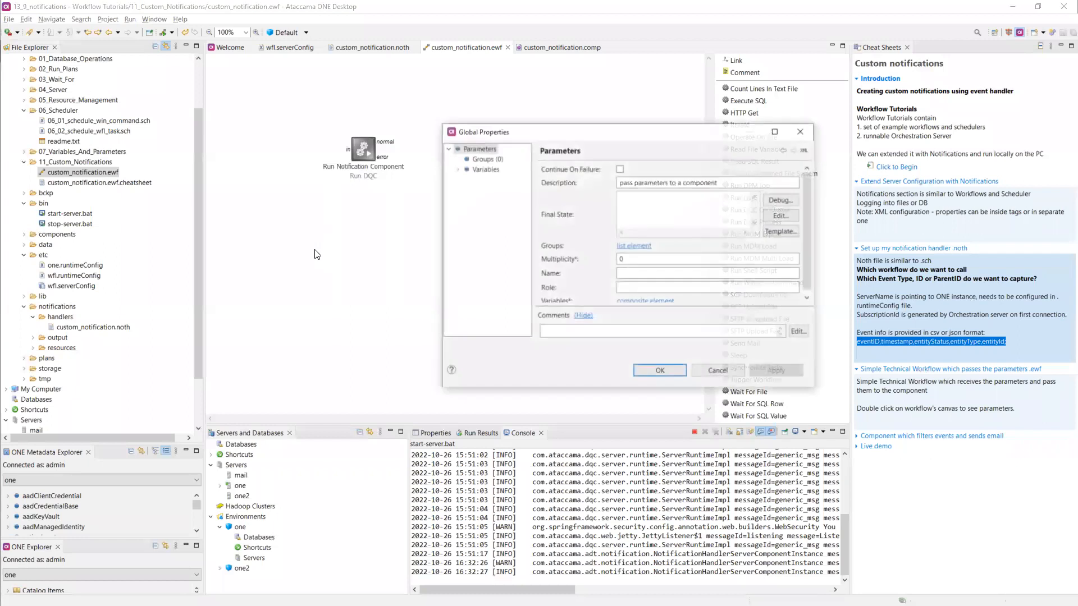
{"action": "left_click", "coordinate": [466, 171]}
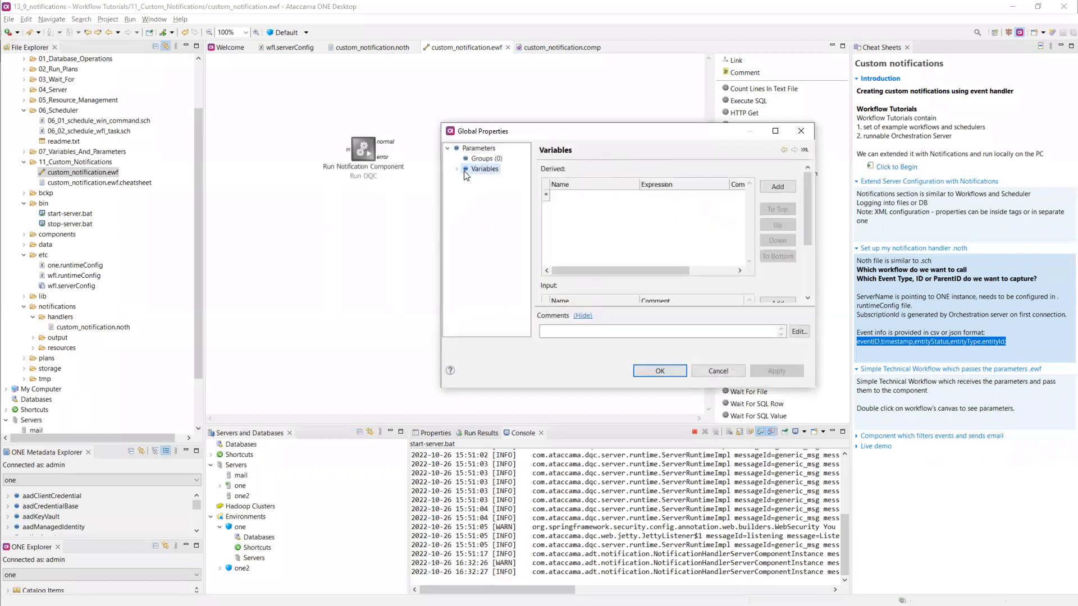
{"action": "left_click", "coordinate": [776, 131]}
{"action": "left_click", "coordinate": [137, 313]}
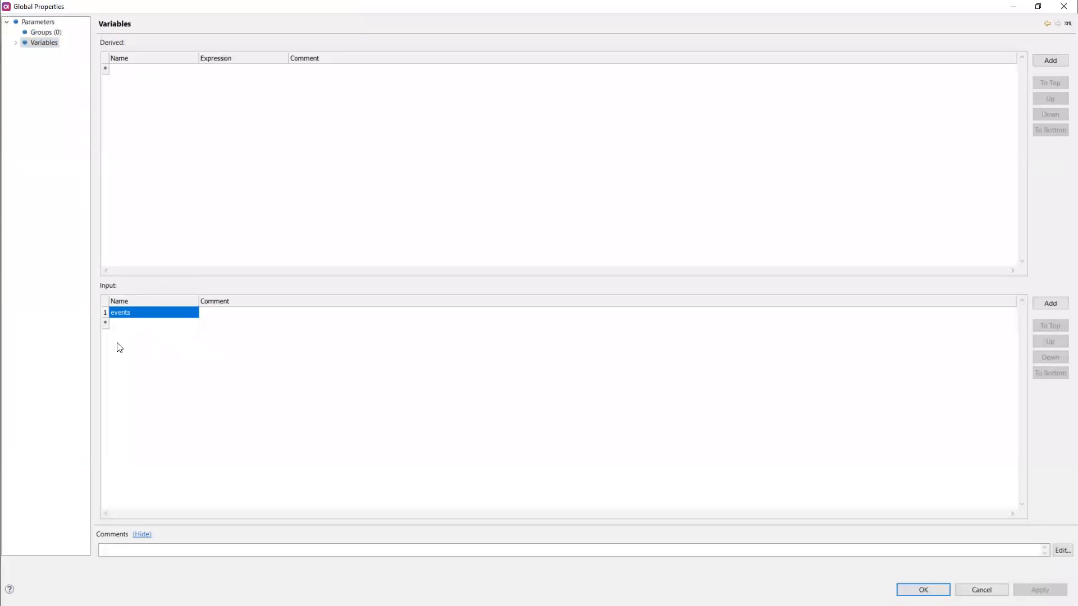
{"action": "left_click", "coordinate": [1063, 7]}
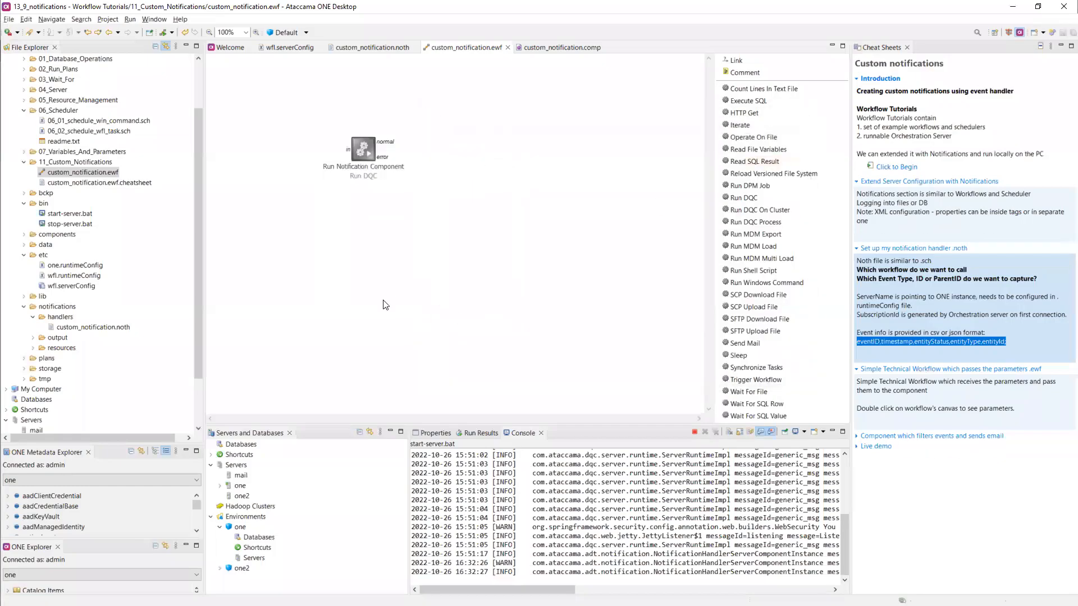
- Check the Run Notification Component's events parameter and plan file, then show custom_notification.comp
{"action": "double_click", "coordinate": [371, 149]}
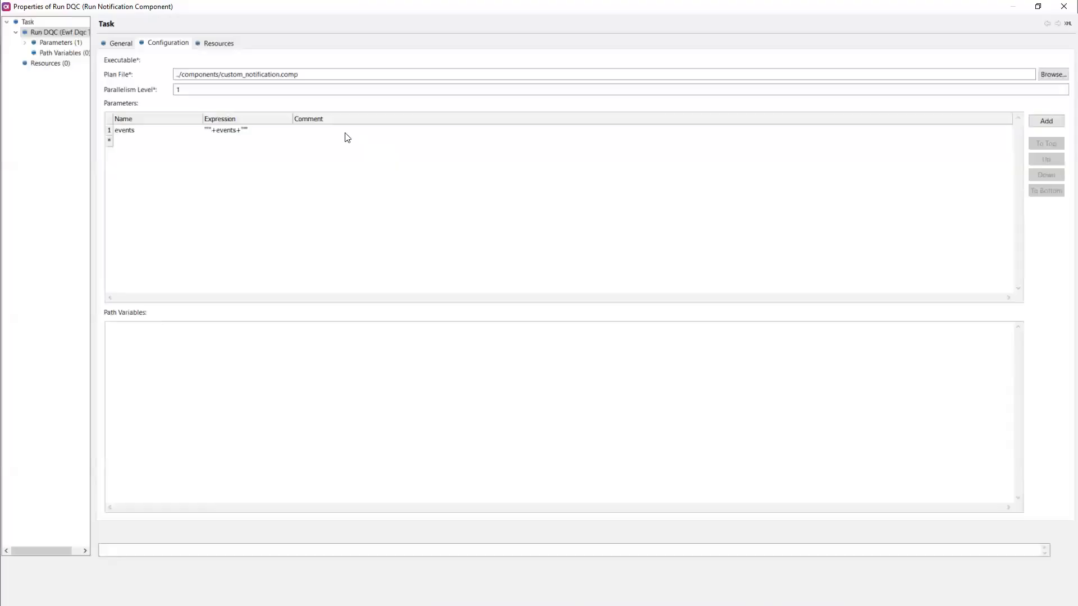
{"action": "left_click", "coordinate": [234, 133]}
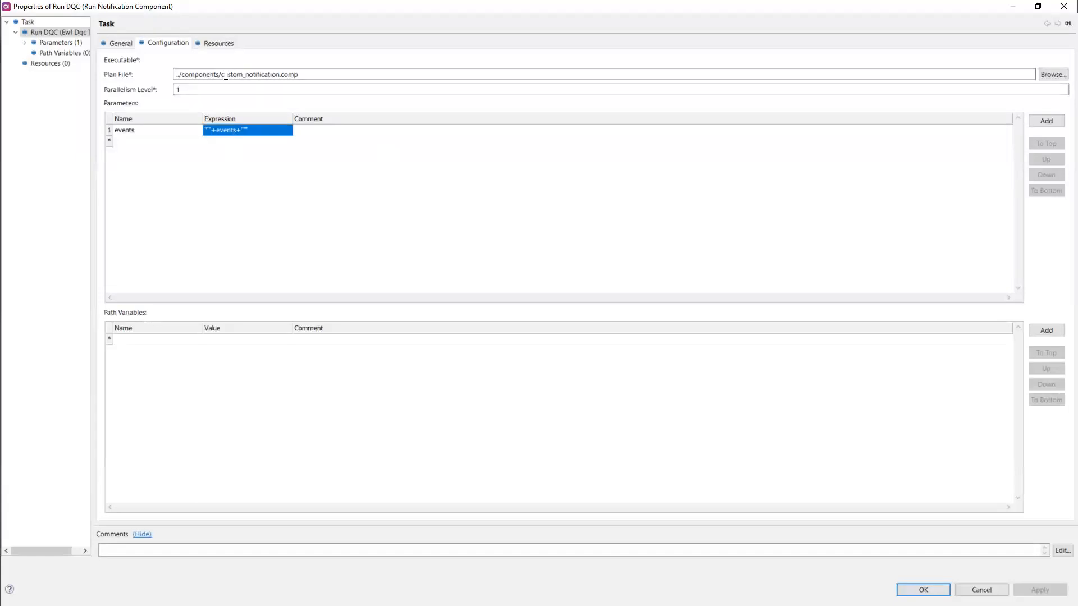
{"action": "left_click_drag", "start_coordinate": [225, 75], "coordinate": [315, 76]}
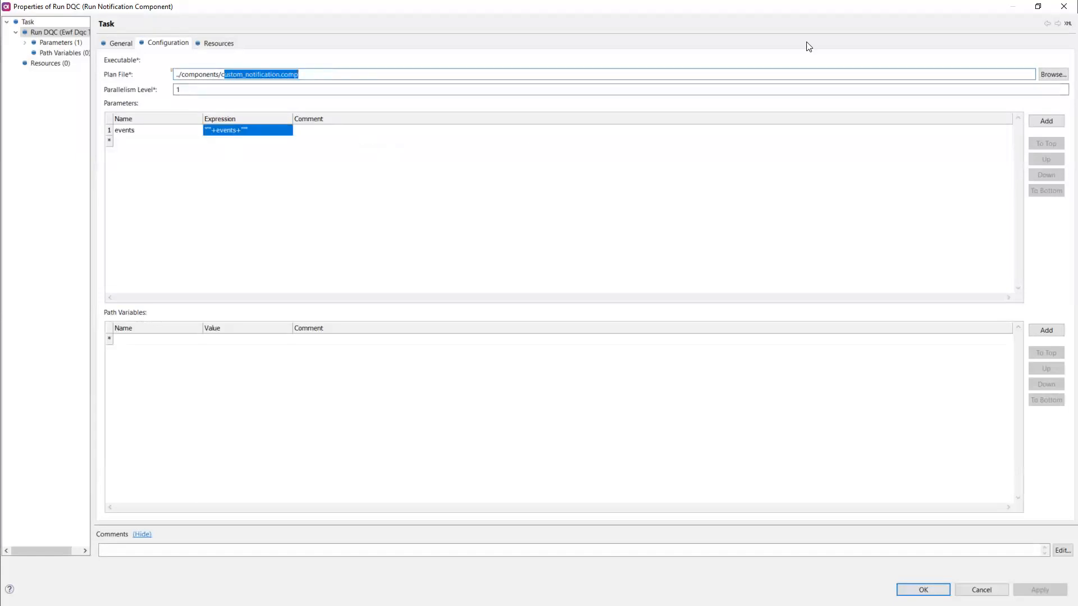
{"action": "left_click", "coordinate": [1060, 10]}
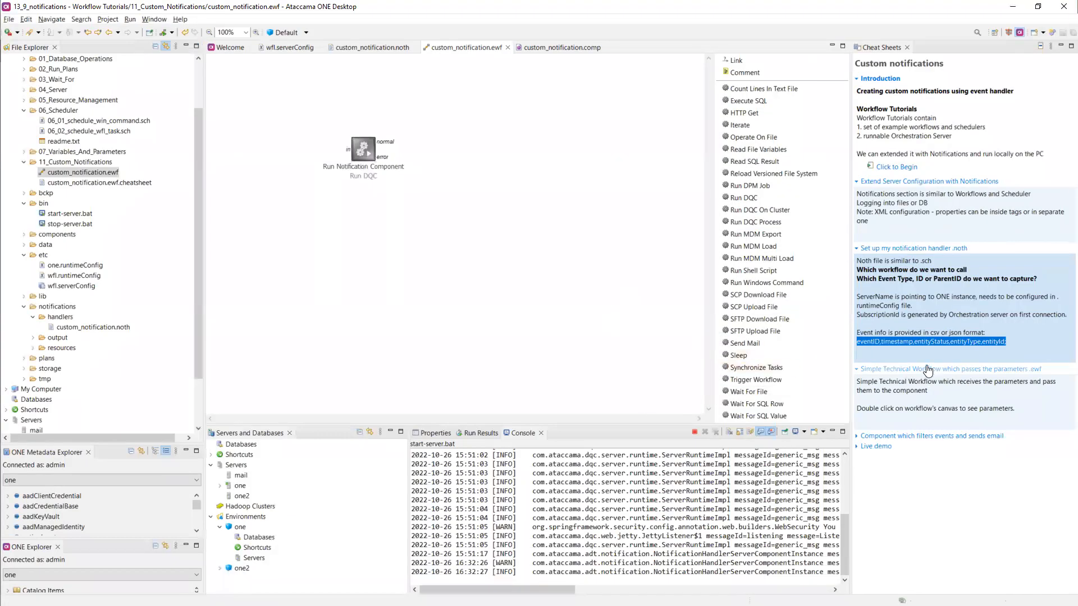
{"action": "left_click", "coordinate": [988, 409]}
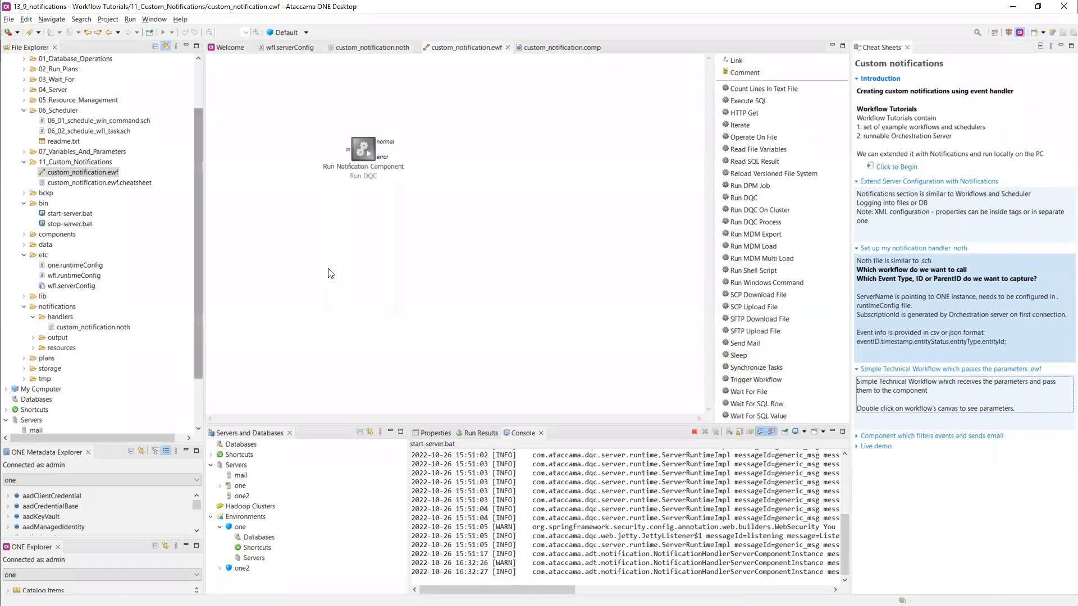
{"action": "double_click", "coordinate": [337, 257]}
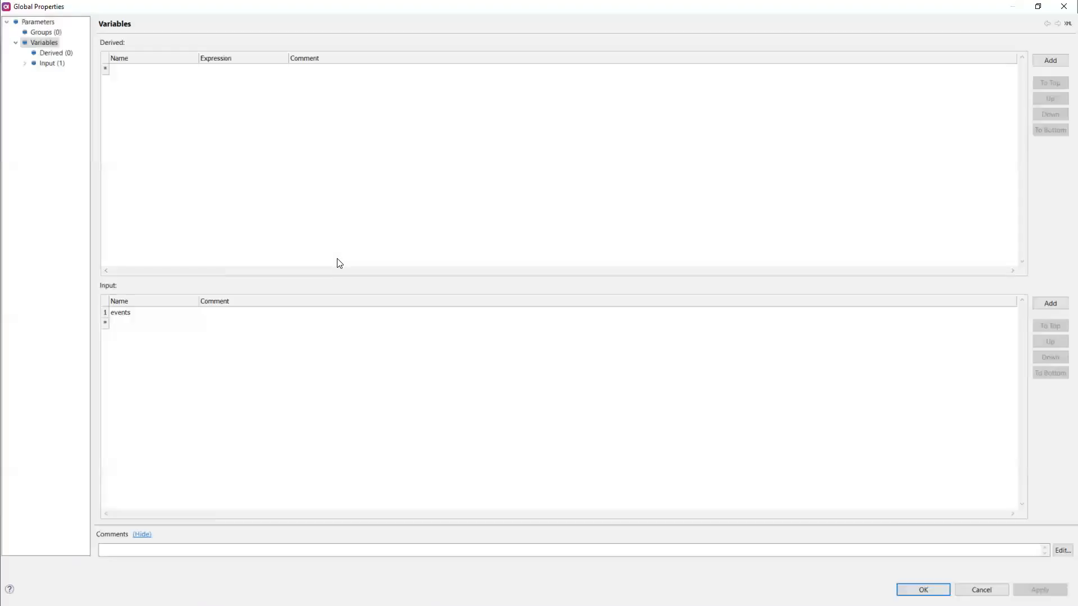
{"action": "left_click", "coordinate": [1063, 7]}
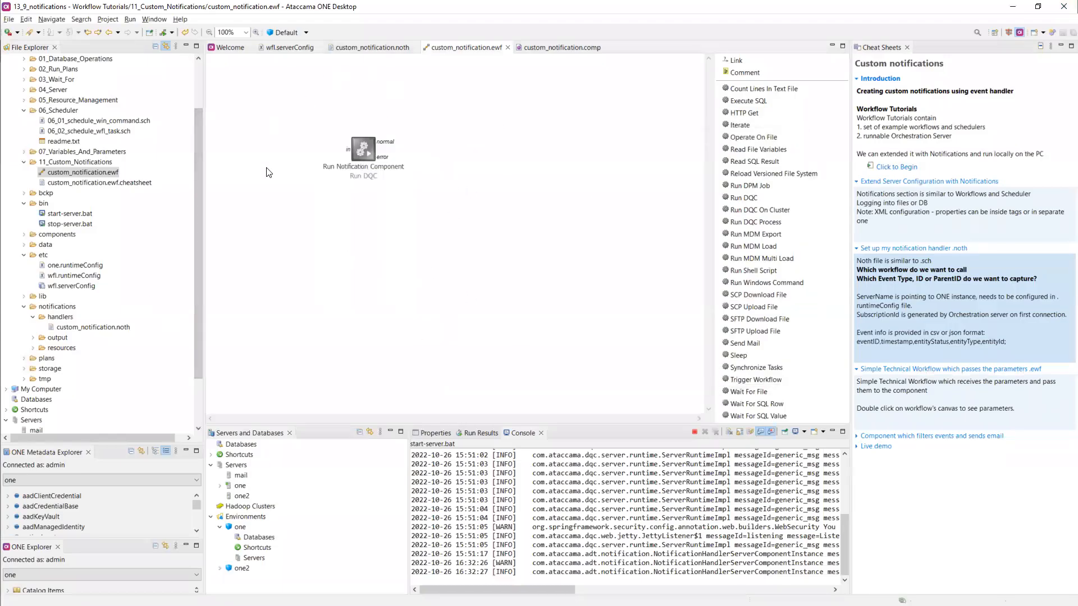
{"action": "left_click", "coordinate": [550, 50]}
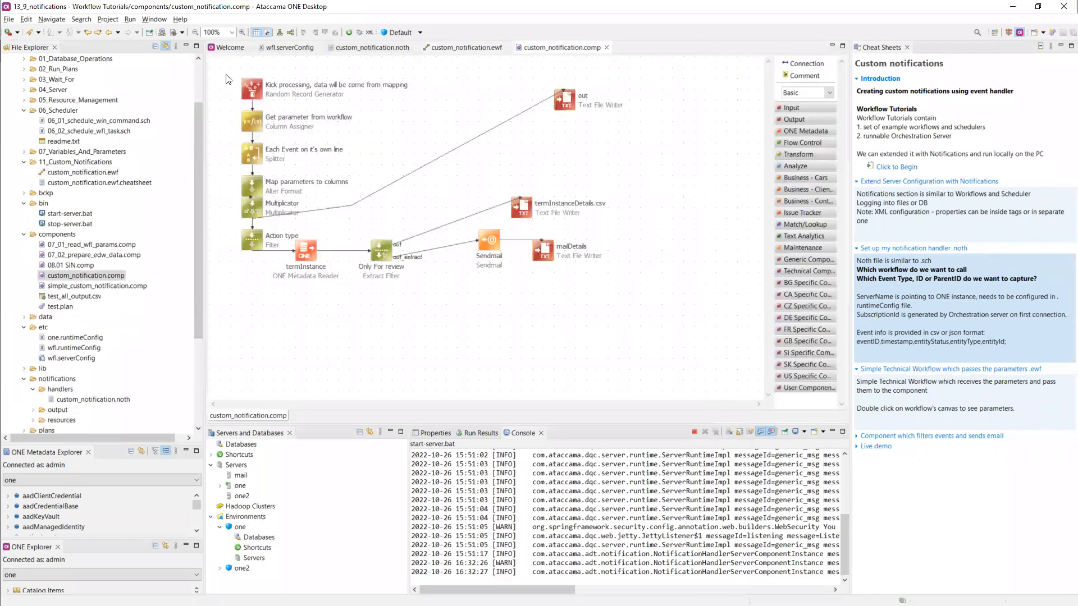
{"action": "left_click_drag", "start_coordinate": [218, 72], "coordinate": [305, 179]}
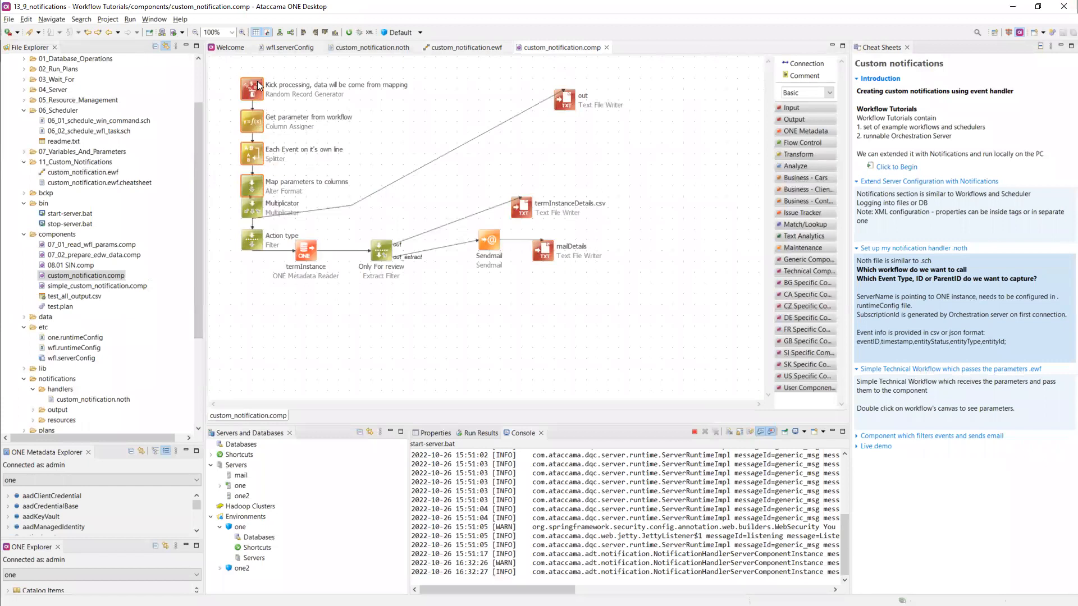
{"action": "left_click", "coordinate": [252, 88]}
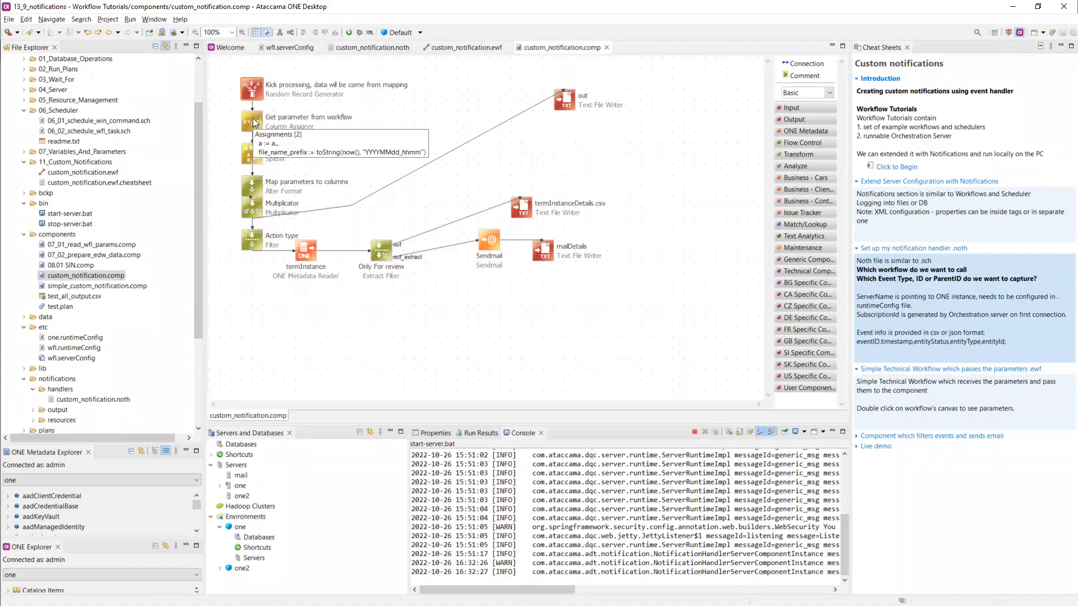
{"action": "double_click", "coordinate": [252, 118]}
{"action": "double_click", "coordinate": [107, 102]}
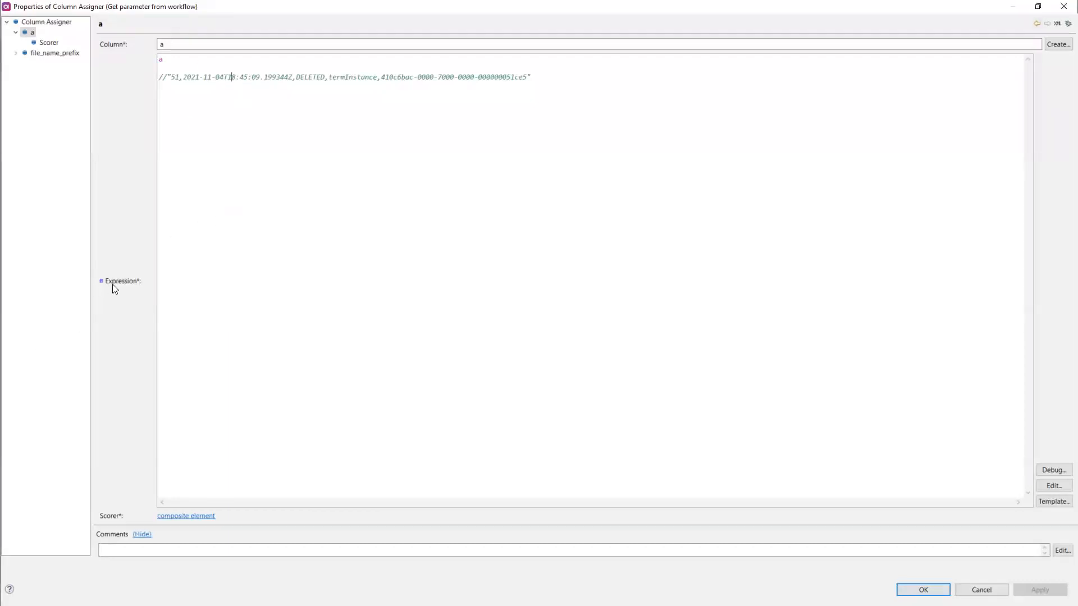
{"action": "right_click", "coordinate": [121, 281]}
{"action": "left_click", "coordinate": [157, 298]}
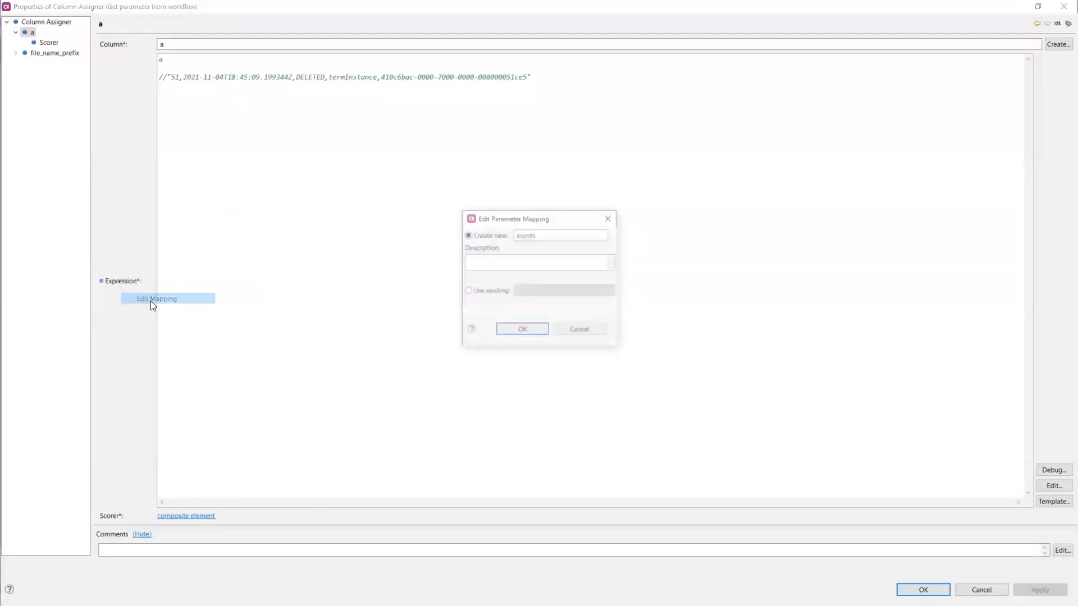
{"action": "left_click_drag", "start_coordinate": [546, 236], "coordinate": [507, 237]}
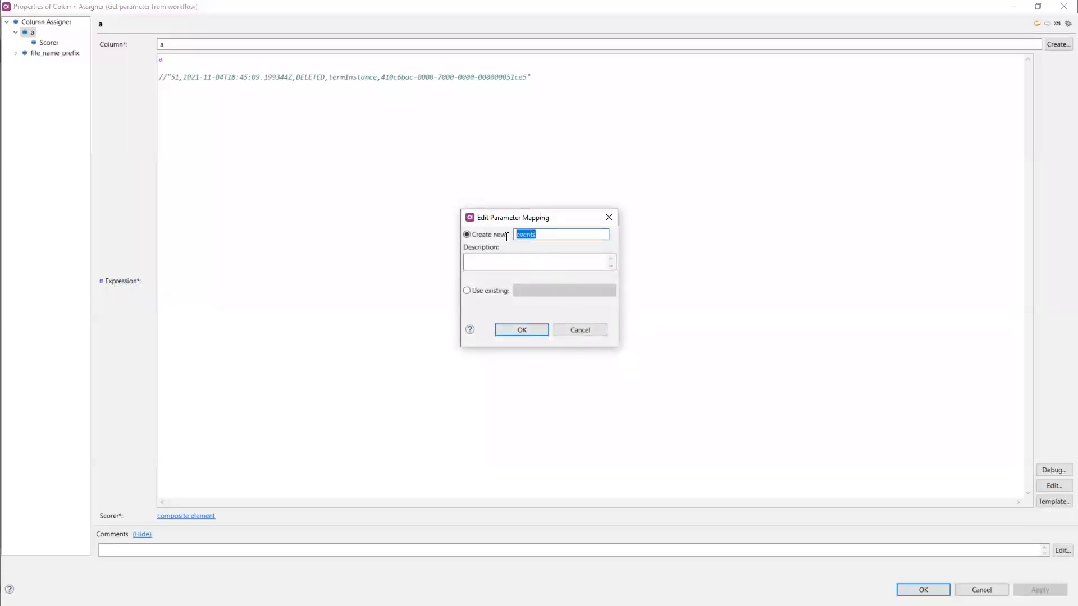
{"action": "left_click", "coordinate": [596, 333]}
{"action": "left_click", "coordinate": [980, 590]}
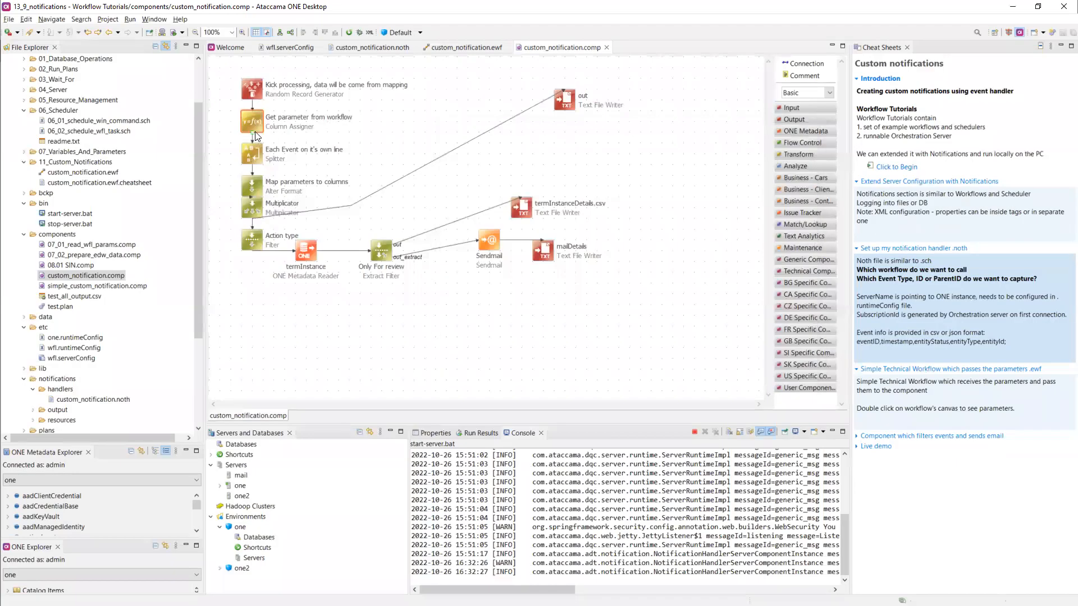
{"action": "mouse_move", "coordinate": [256, 122]}
{"action": "mouse_move", "coordinate": [251, 156]}
{"action": "mouse_move", "coordinate": [251, 183]}
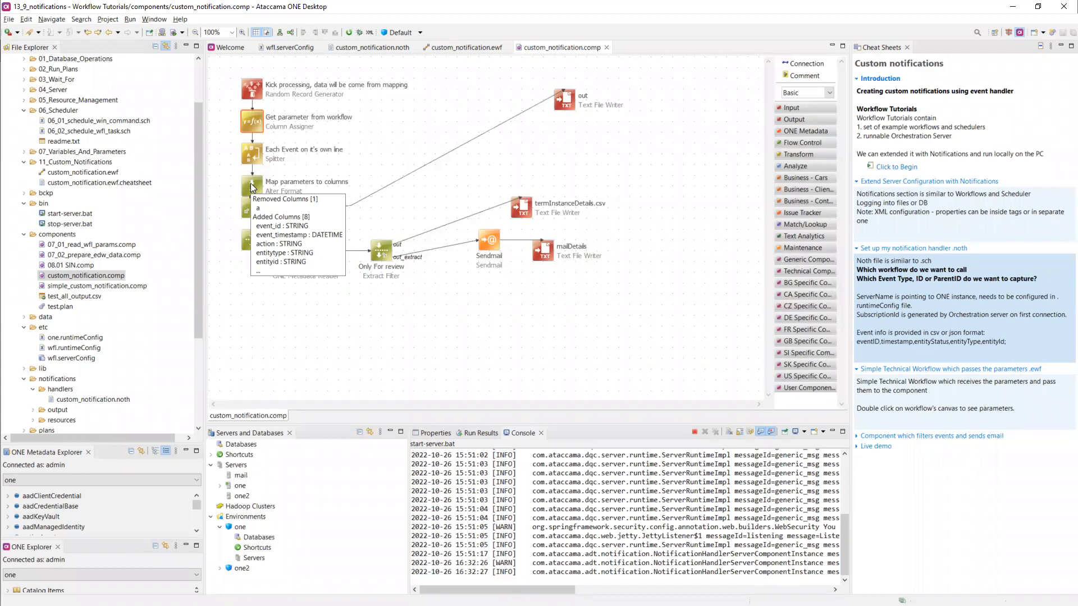
{"action": "double_click", "coordinate": [250, 183]}
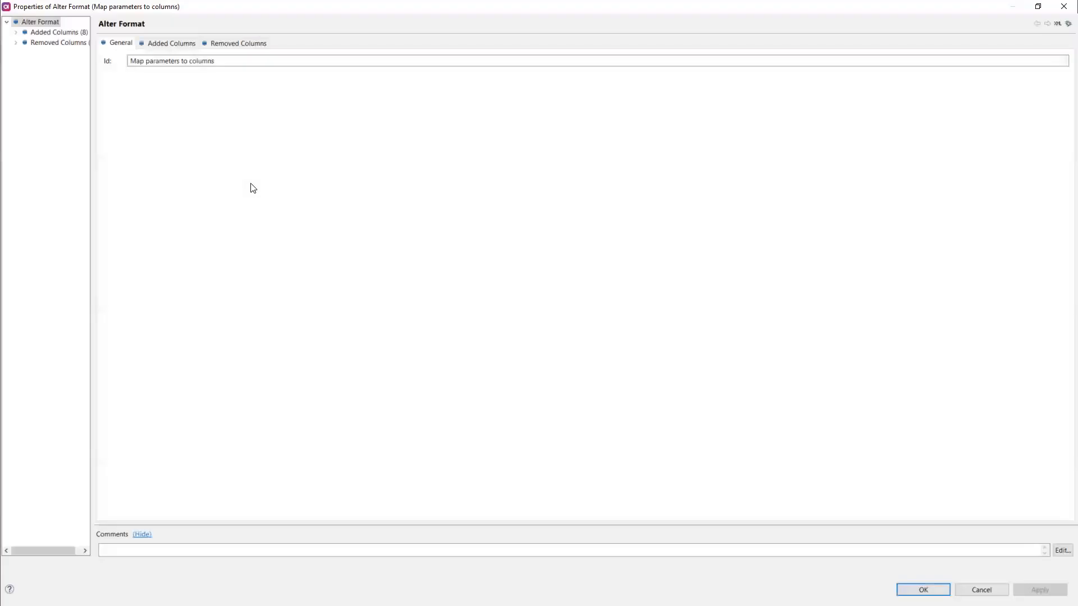
{"action": "left_click", "coordinate": [160, 43]}
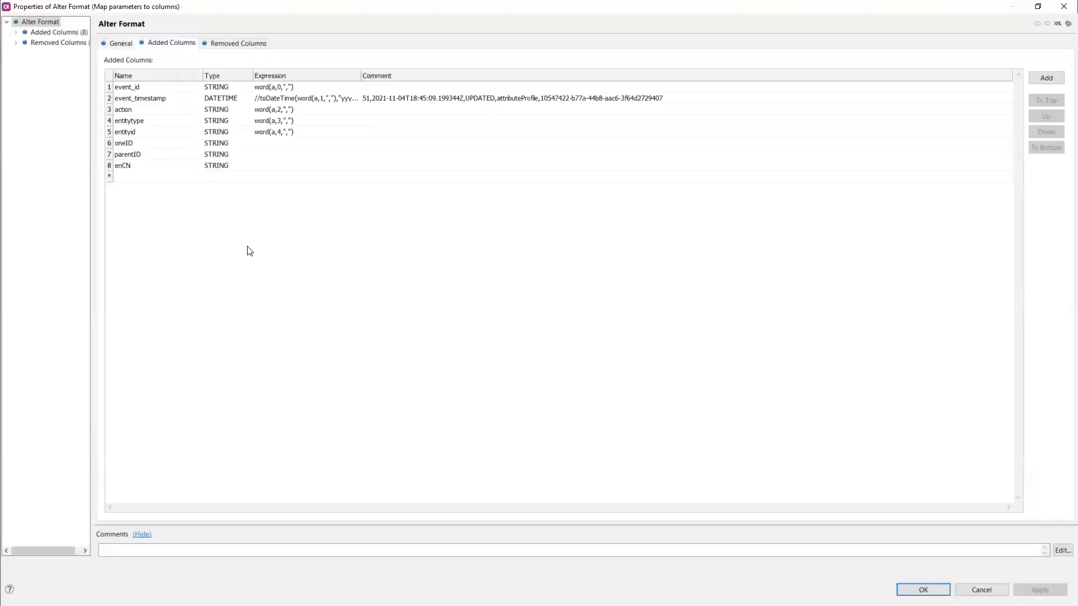
{"action": "left_click", "coordinate": [1064, 6]}
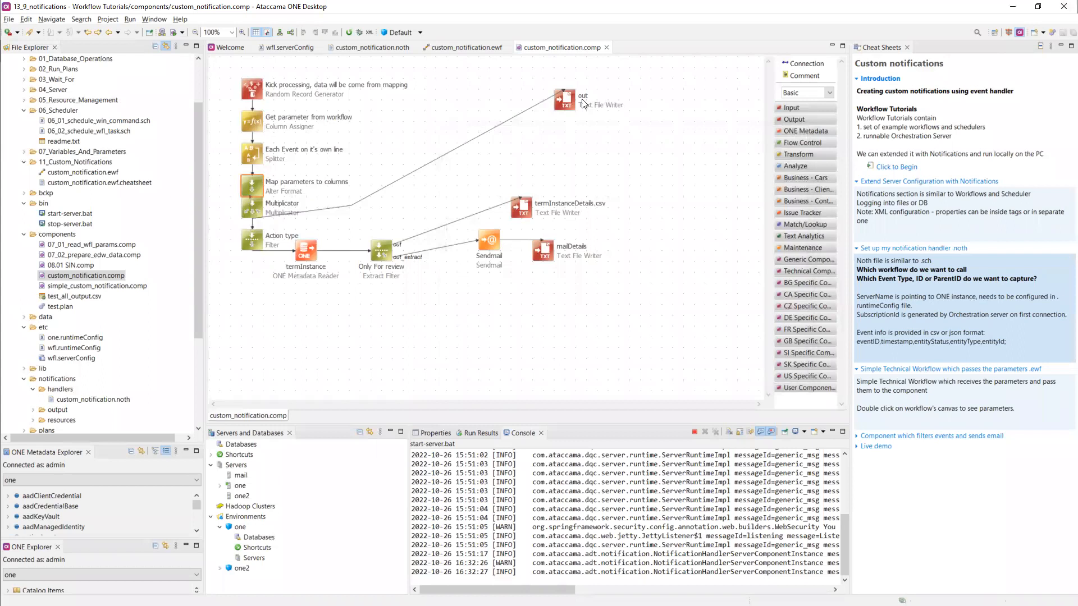
- Review the Action type Filter's condition action in {"CREATED"} and close its properties
{"action": "mouse_move", "coordinate": [549, 217]}
{"action": "double_click", "coordinate": [257, 246]}
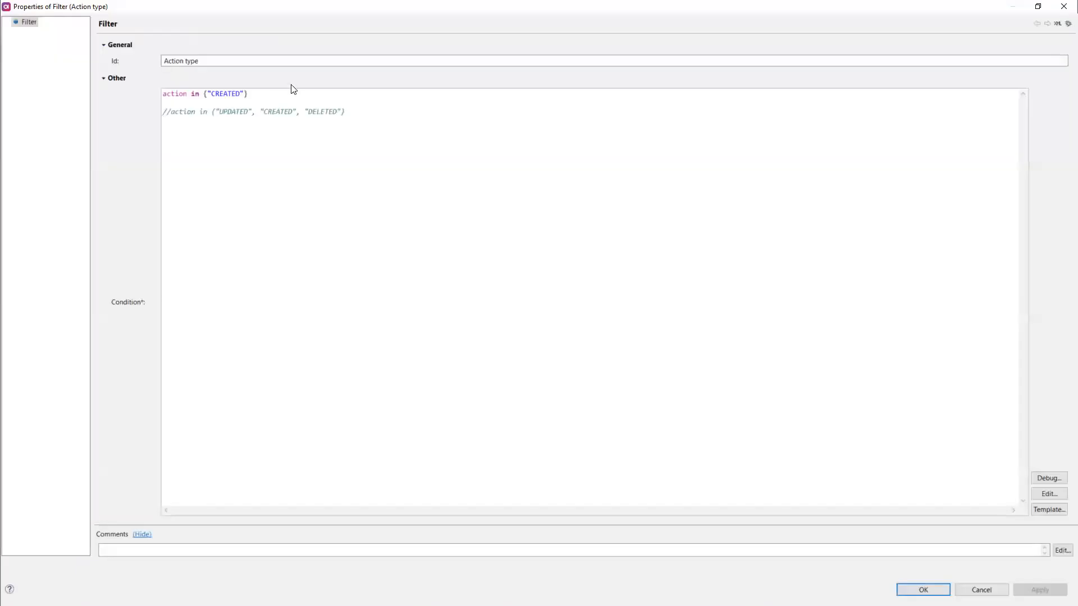
{"action": "left_click_drag", "start_coordinate": [291, 95], "coordinate": [156, 91]}
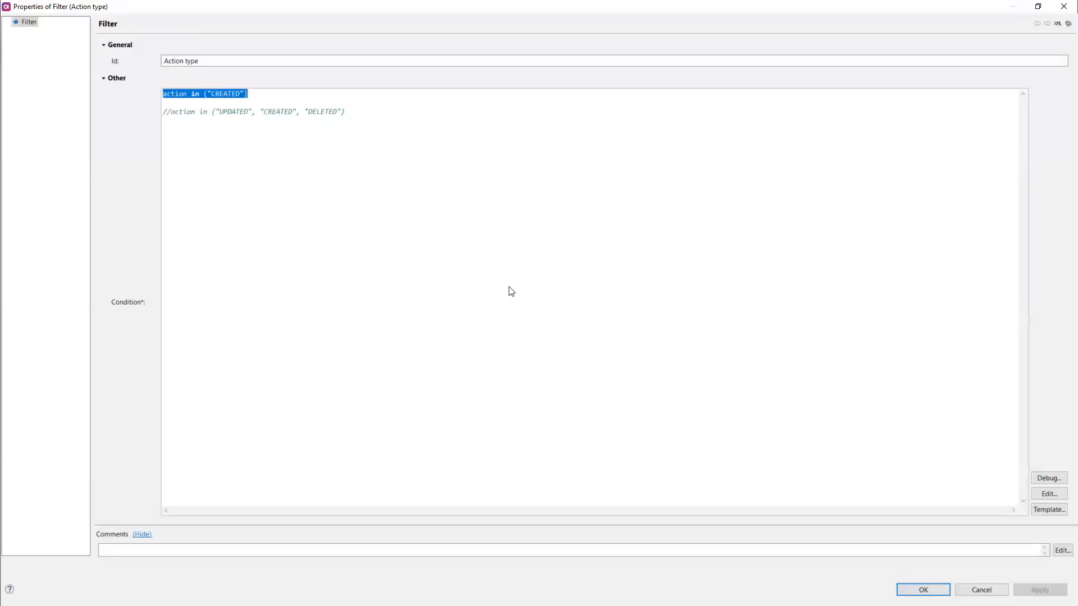
{"action": "left_click", "coordinate": [1064, 8]}
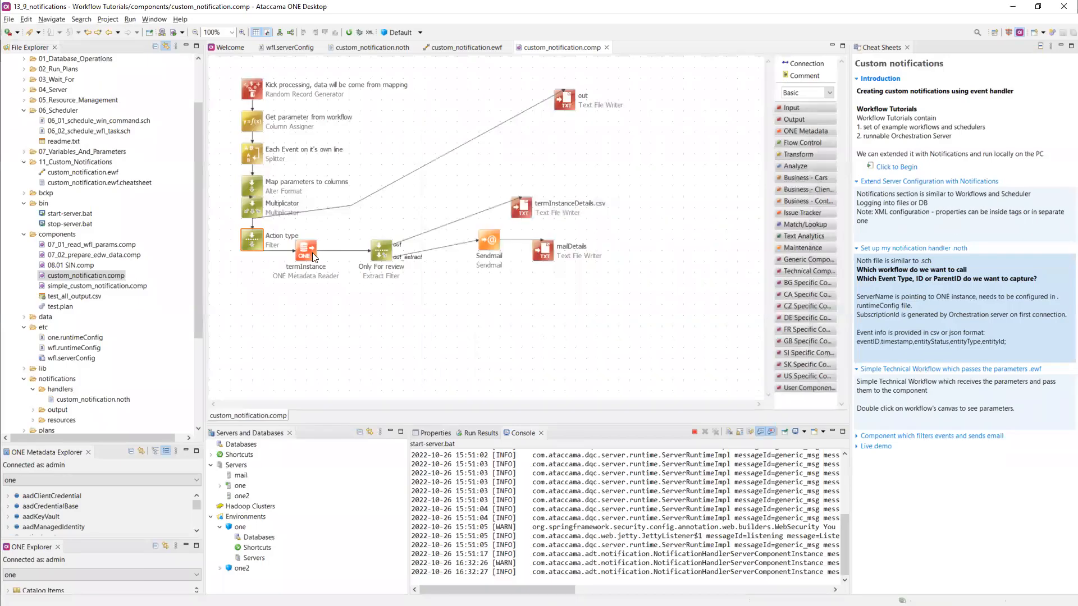
- Read the cheat sheet item on the email-filtering component while selecting the termInstance reader and Sendmail steps
{"action": "left_click", "coordinate": [312, 252]}
{"action": "left_click", "coordinate": [945, 437]}
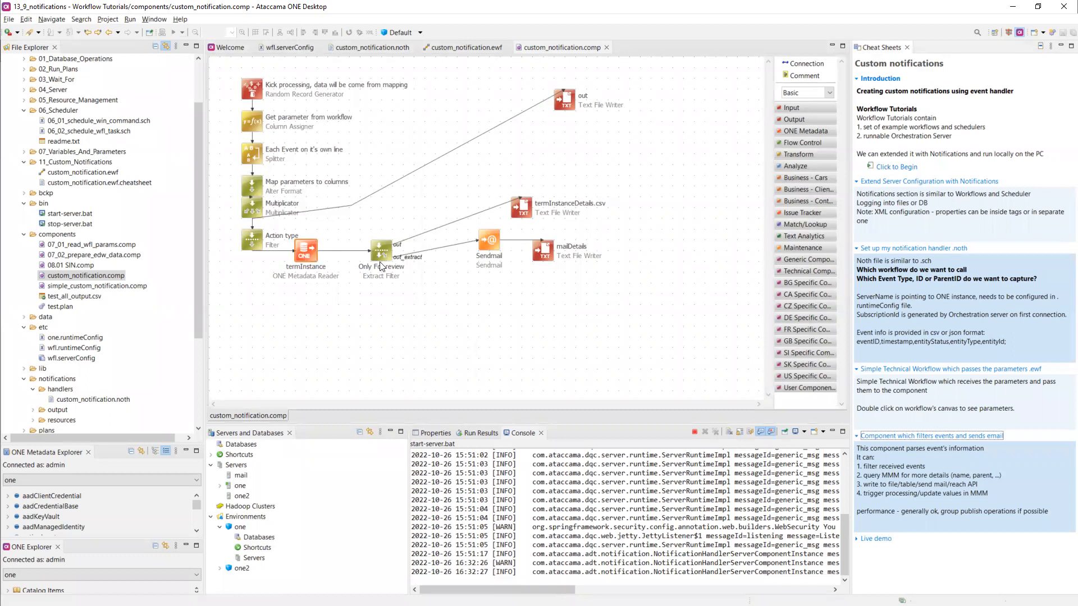
{"action": "left_click", "coordinate": [484, 245]}
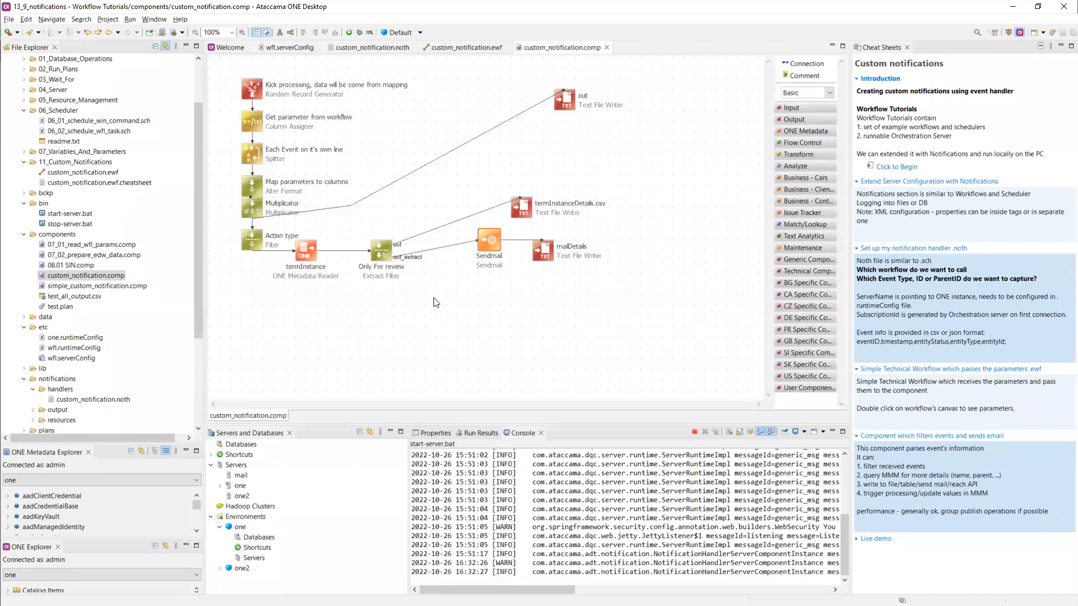
- Check N1:custom_notification.noth's latest job execution in Admin Center, then view Gmail's notifications label
{"action": "mouse_move", "coordinate": [249, 243]}
{"action": "mouse_move", "coordinate": [492, 253]}
{"action": "key", "text": "alt+Tab"}
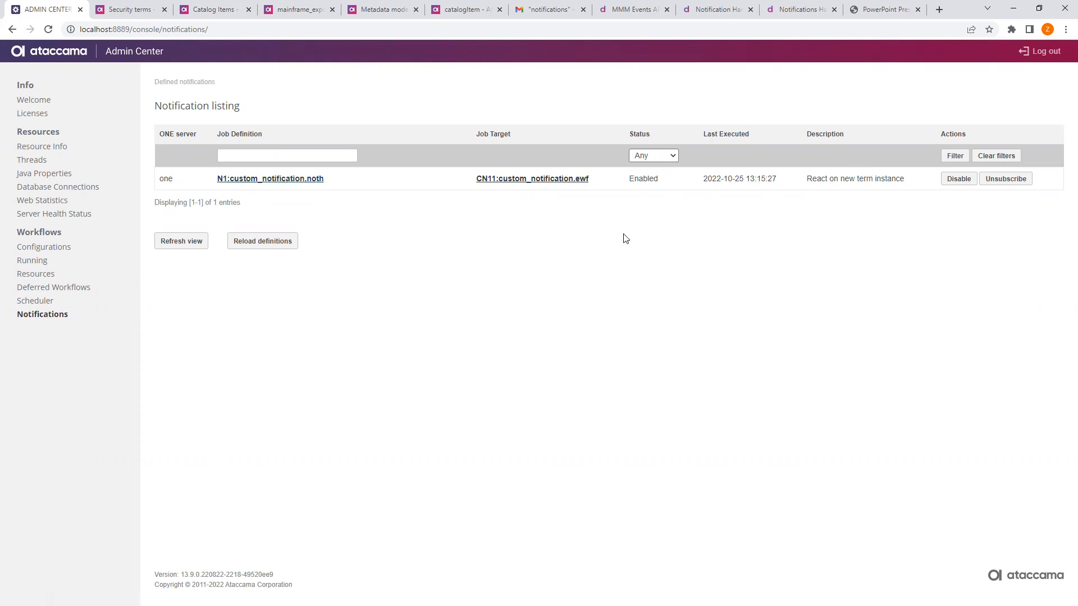
{"action": "left_click", "coordinate": [309, 186]}
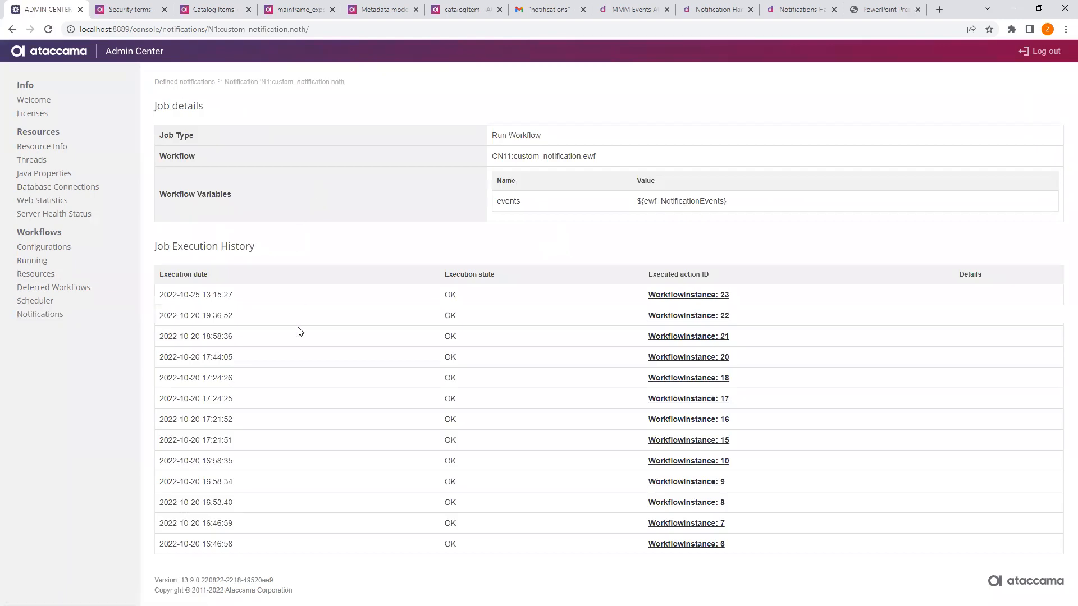
{"action": "left_click_drag", "start_coordinate": [160, 293], "coordinate": [763, 303]}
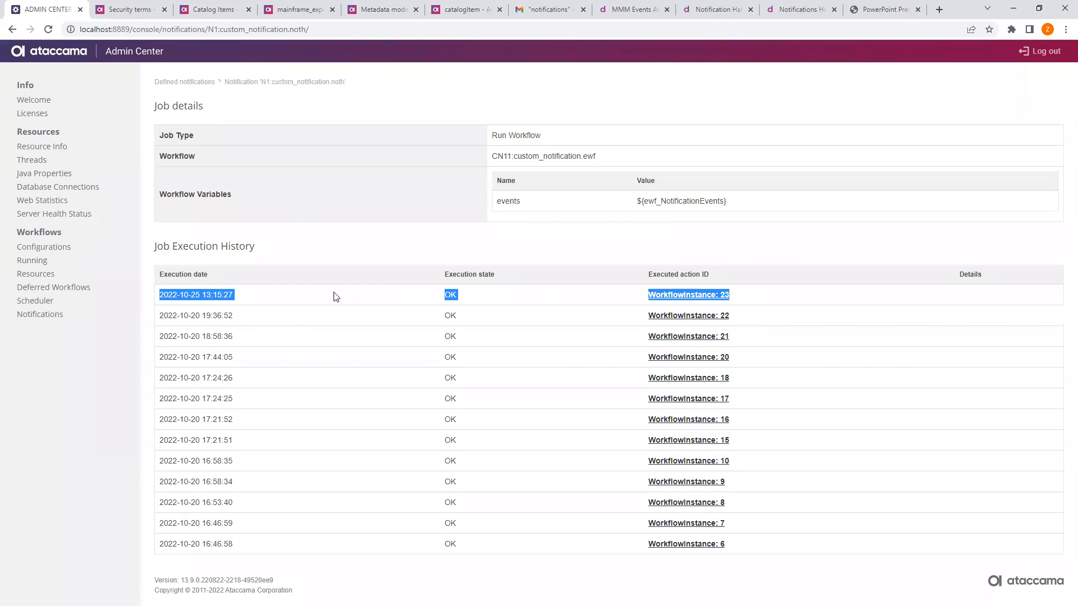
{"action": "left_click", "coordinate": [61, 251]}
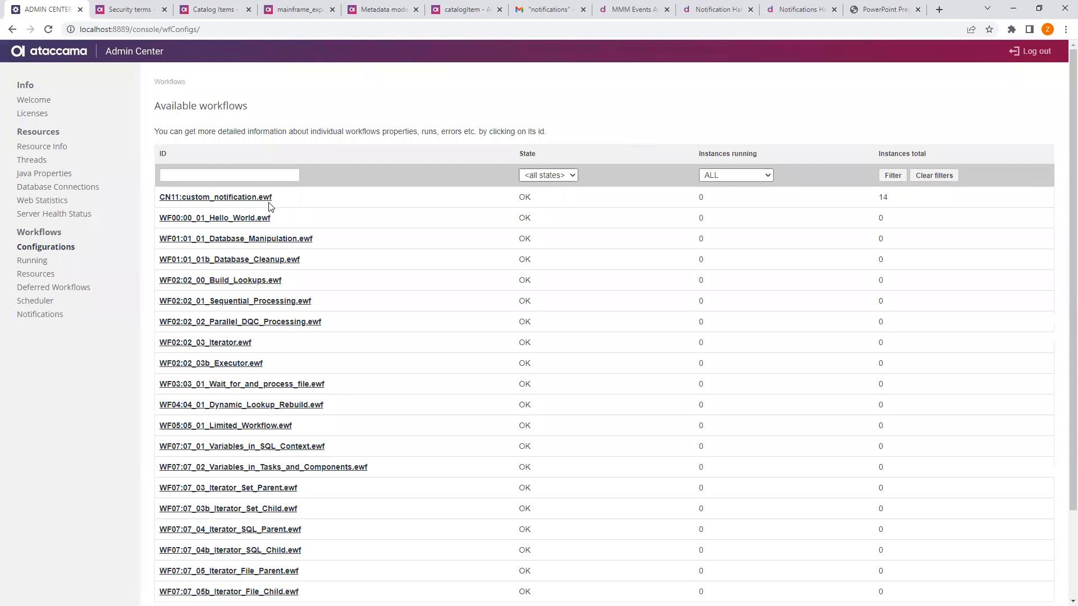
{"action": "left_click", "coordinate": [33, 315]}
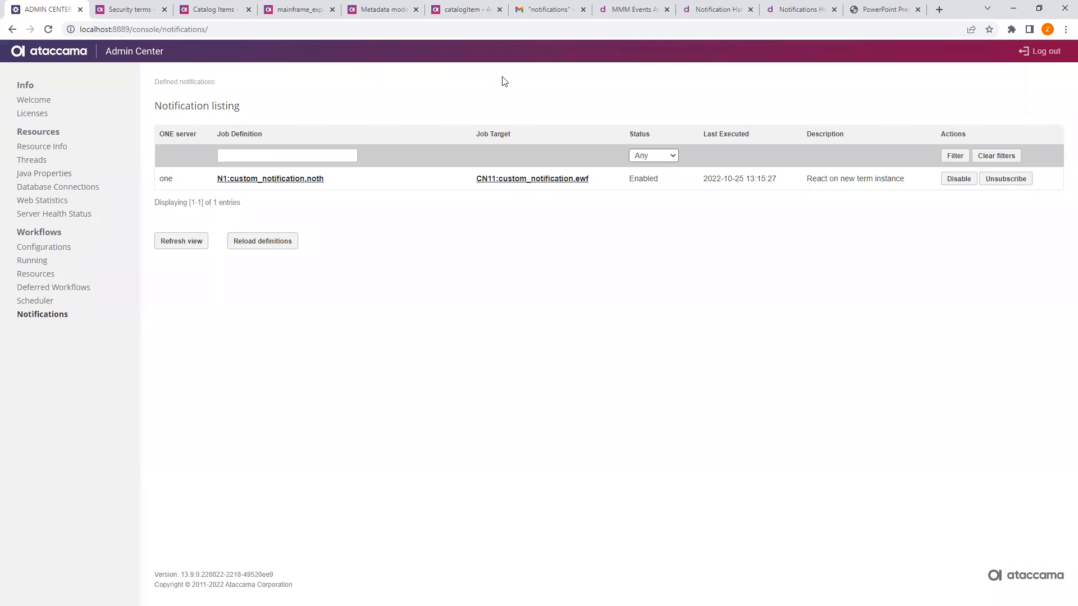
{"action": "left_click", "coordinate": [537, 11]}
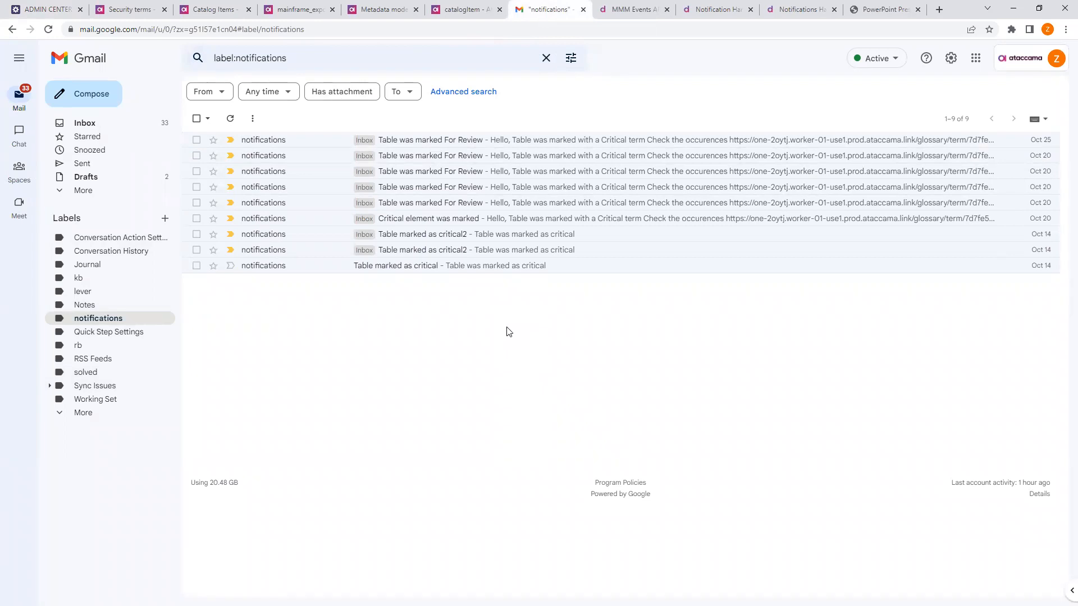
- View the For review security term, then return to the Catalog Items list showing mainframe_export
{"action": "left_click", "coordinate": [145, 5]}
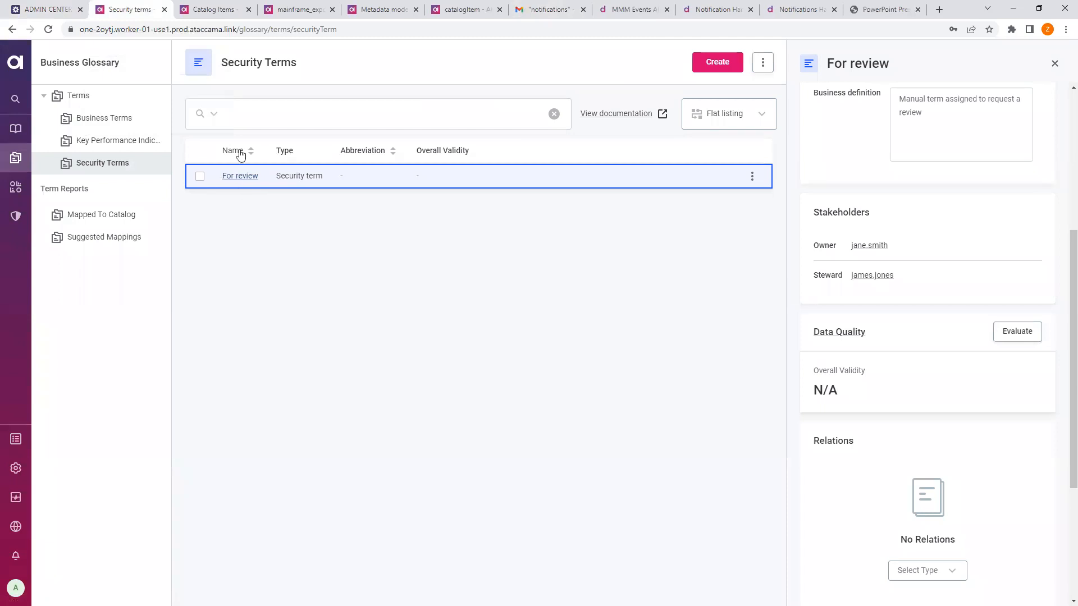
{"action": "left_click", "coordinate": [212, 7]}
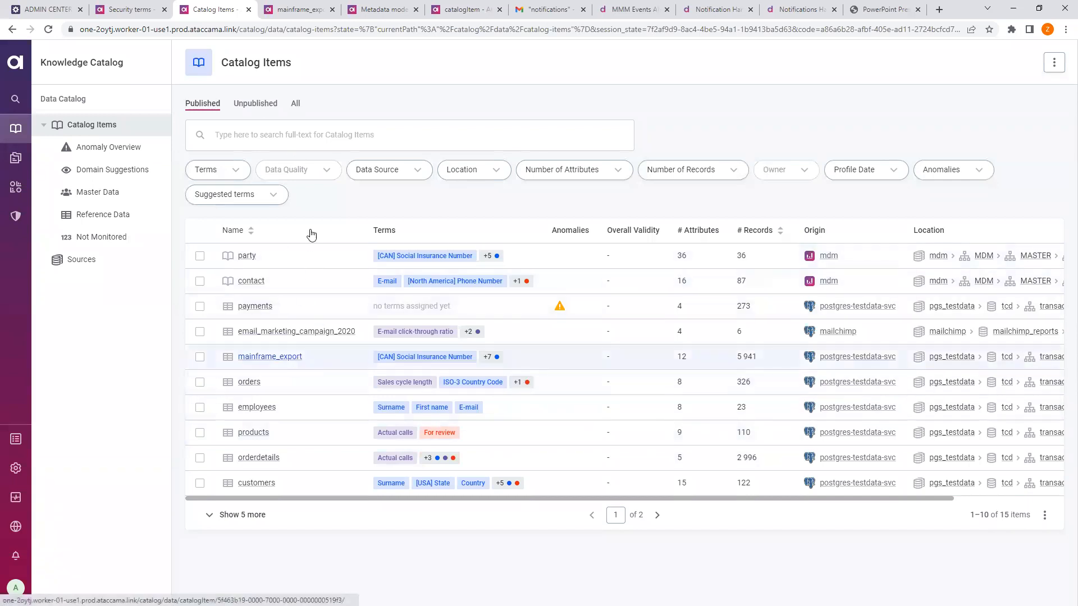
- Tag the mainframe_export table with the 'For review' glossary term and publish the draft
{"action": "left_click", "coordinate": [303, 9]}
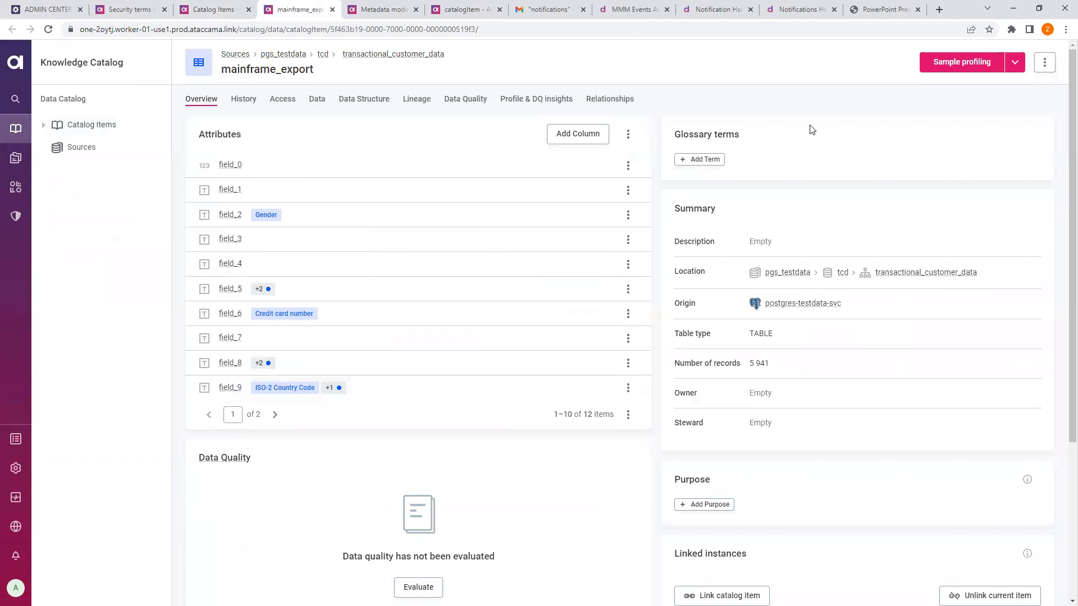
{"action": "left_click", "coordinate": [698, 161]}
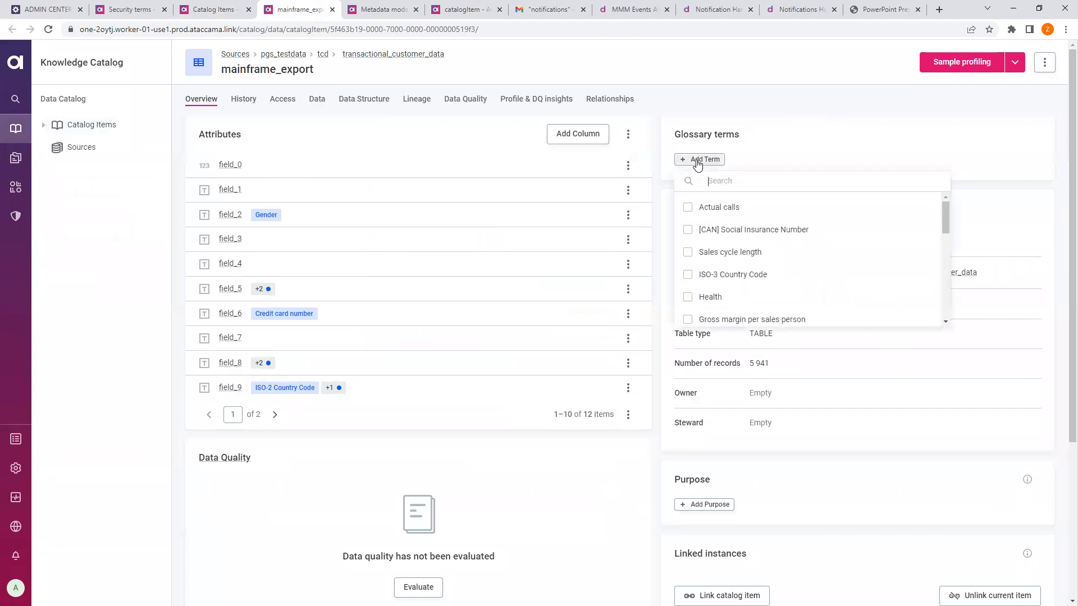
{"action": "type", "text": "for "}
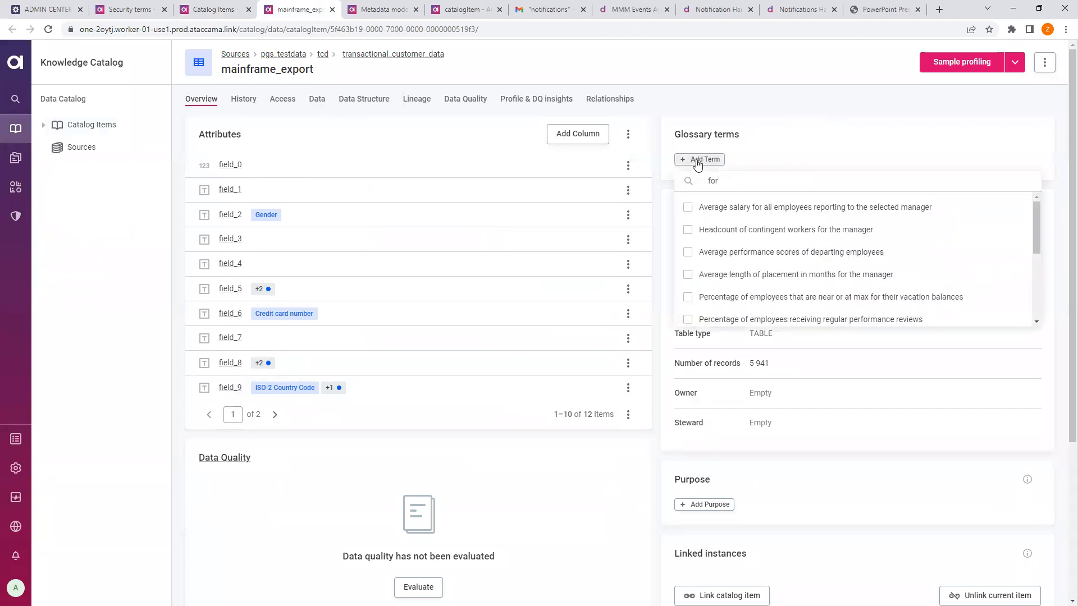
{"action": "type", "text": "re"}
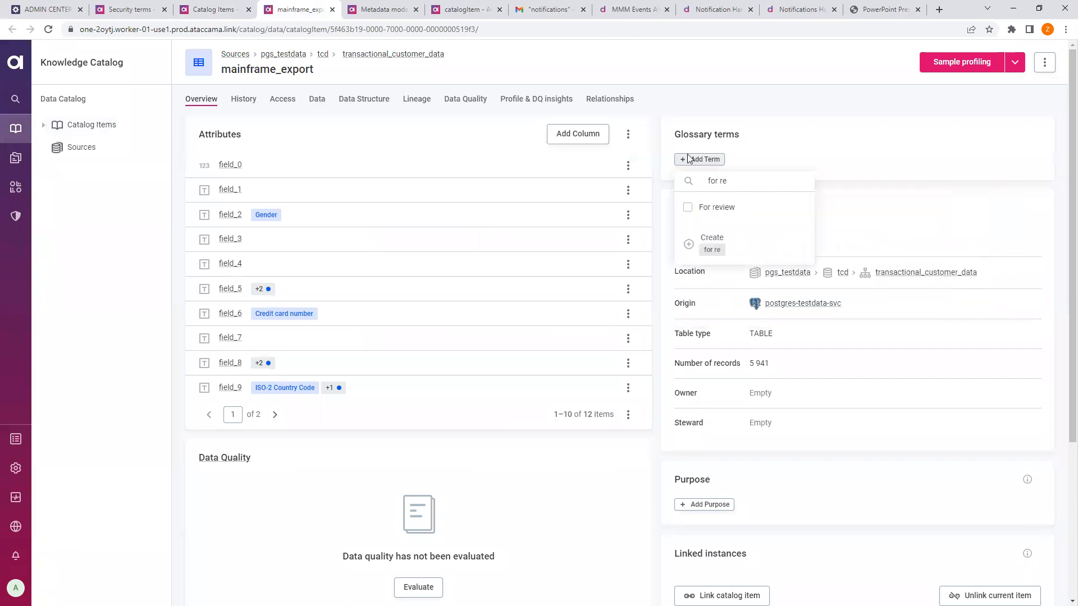
{"action": "left_click", "coordinate": [689, 212]}
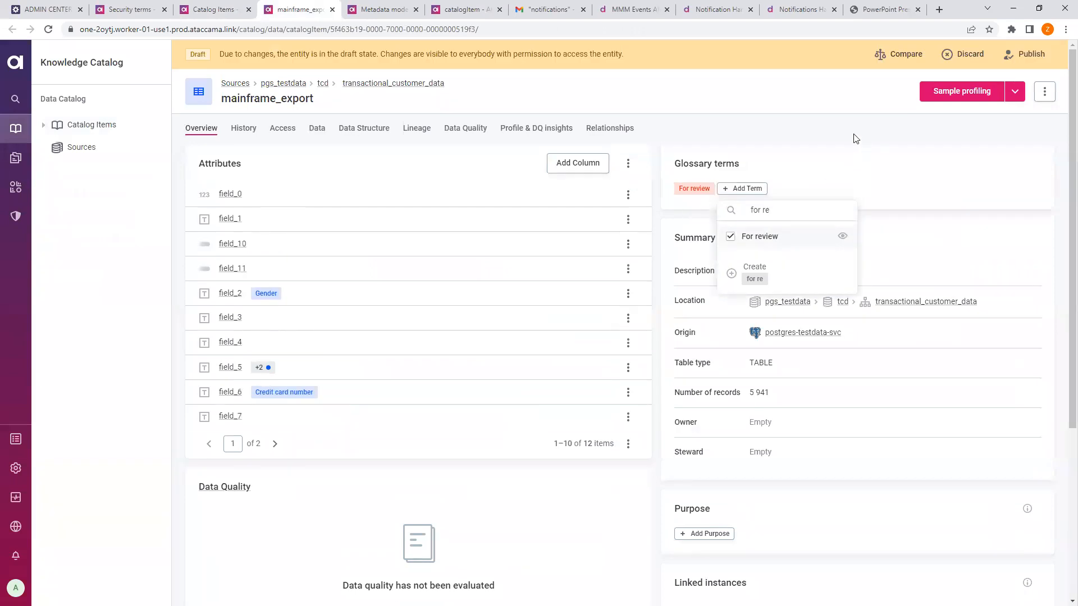
{"action": "left_click", "coordinate": [855, 138]}
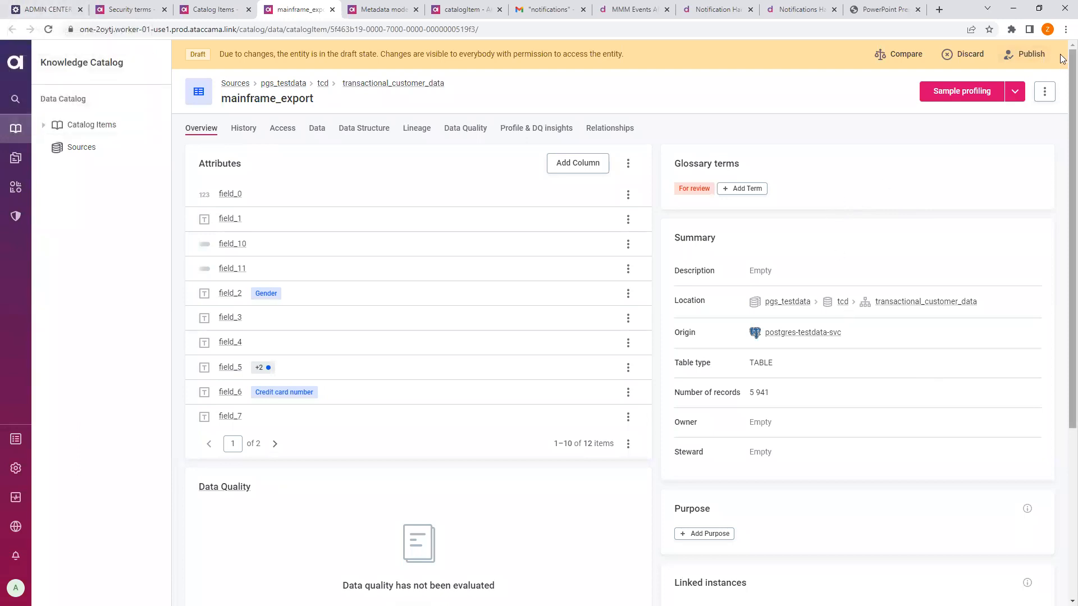
{"action": "left_click", "coordinate": [1033, 66]}
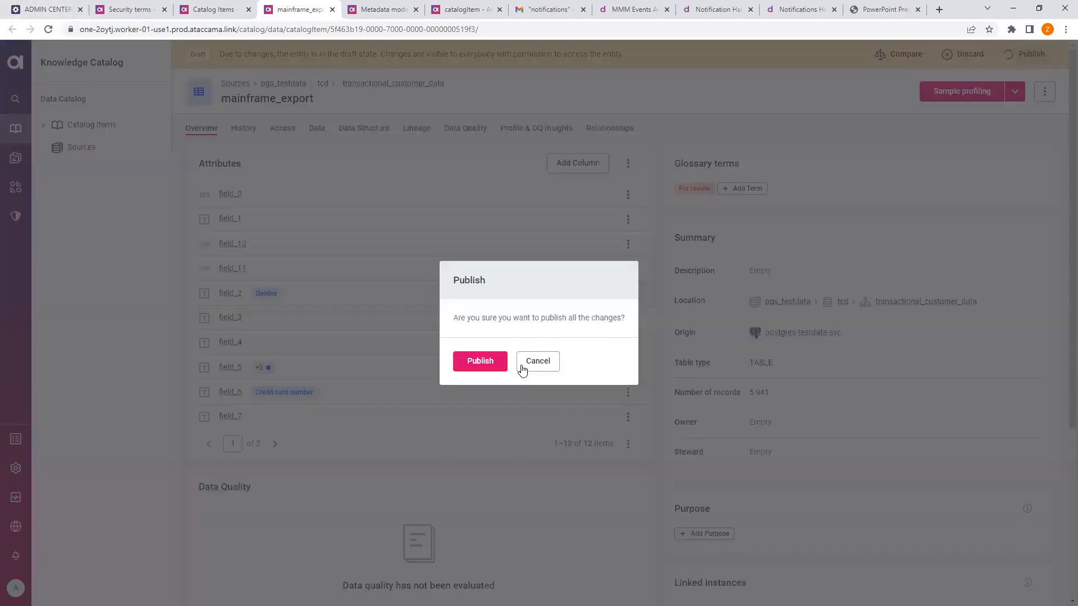
{"action": "left_click", "coordinate": [471, 365]}
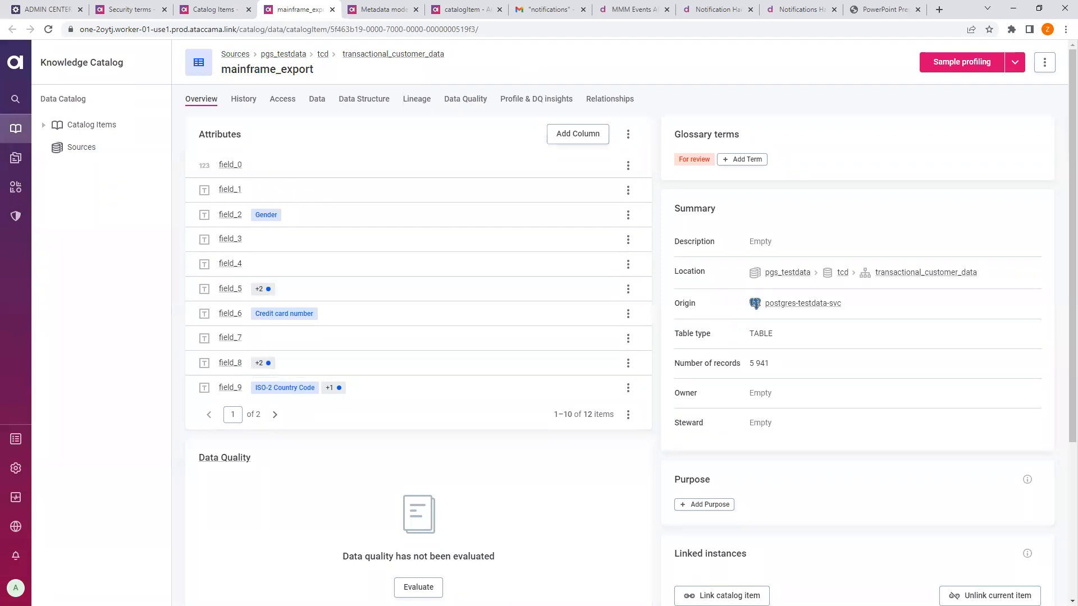
- Confirm the new OK run, WorkflowInstance 24, in custom_notification.noth history, then check the Gmail inbox
{"action": "left_click", "coordinate": [57, 5]}
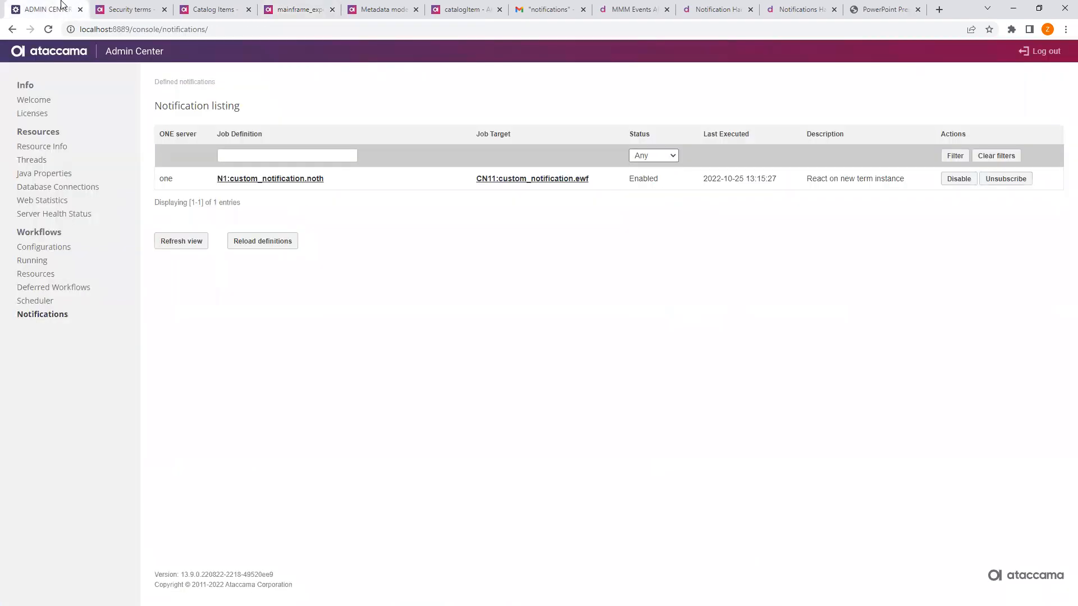
{"action": "left_click", "coordinate": [309, 179]}
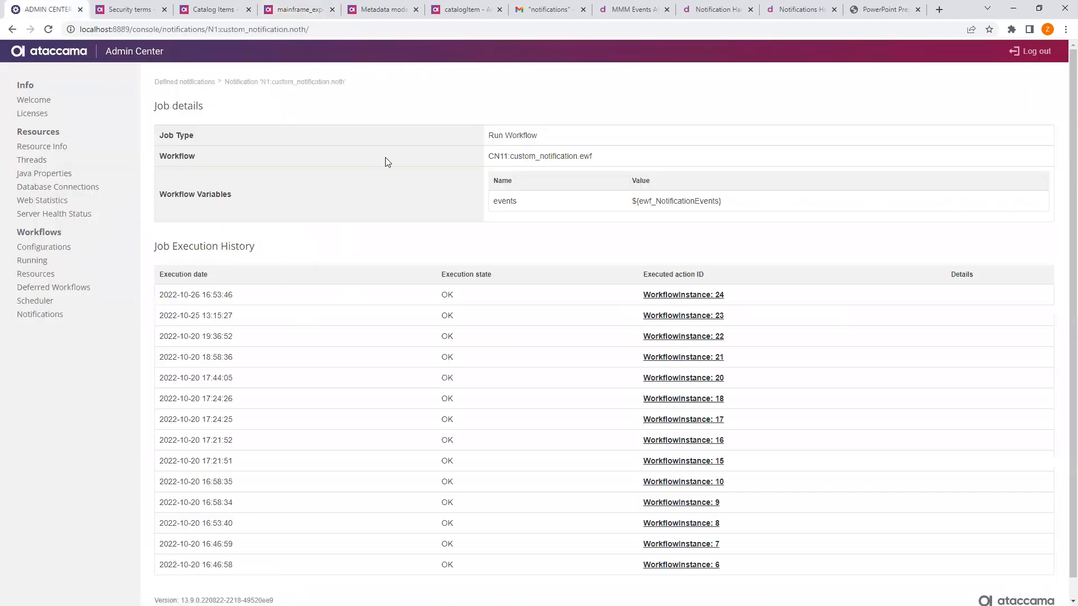
{"action": "left_click", "coordinate": [556, 7]}
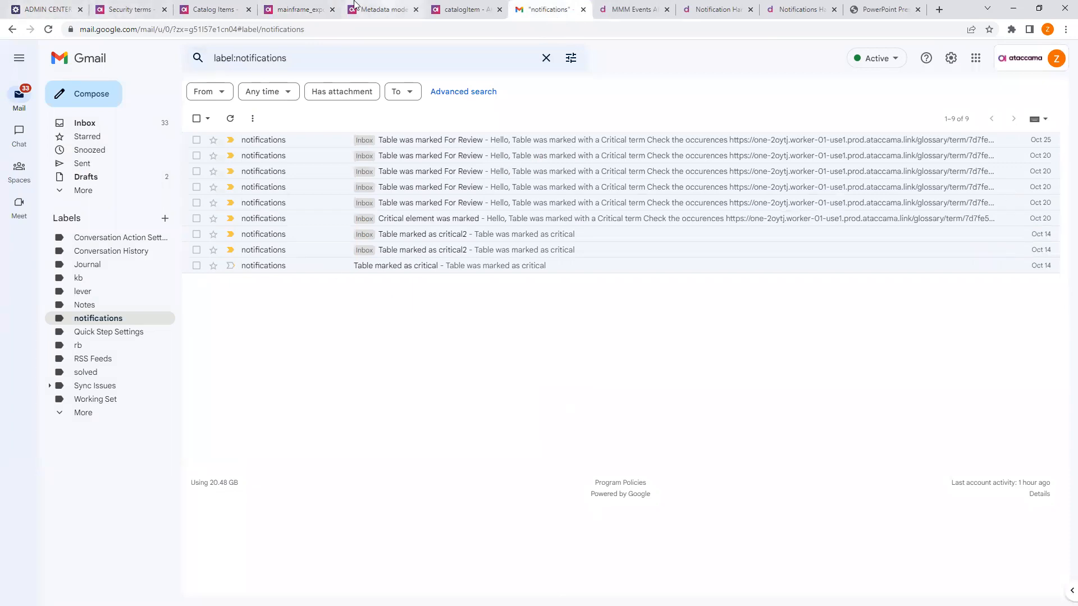
{"action": "left_click", "coordinate": [53, 6]}
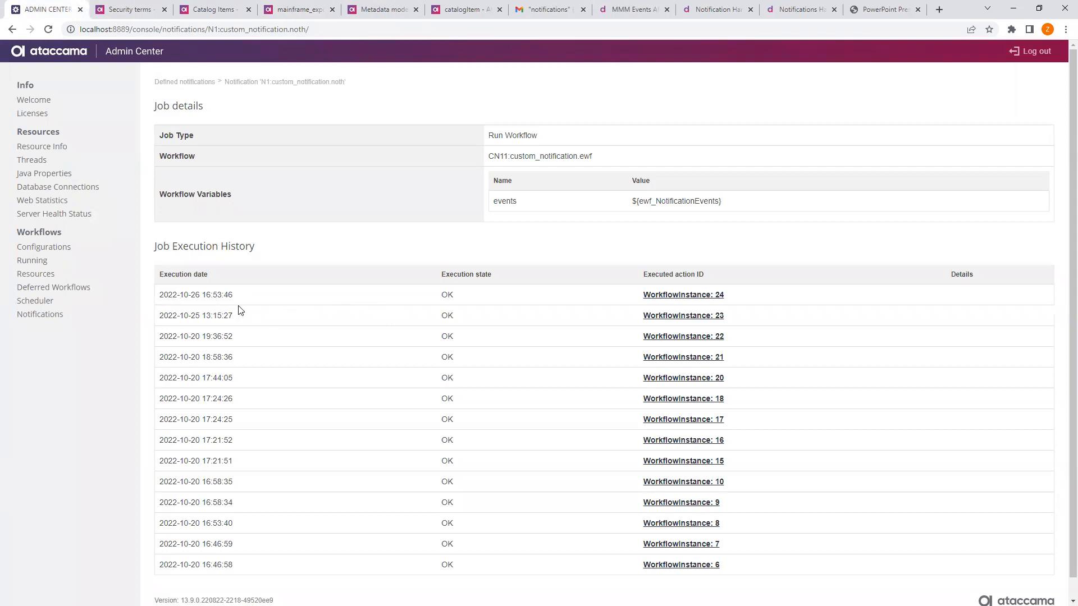
{"action": "left_click", "coordinate": [557, 7]}
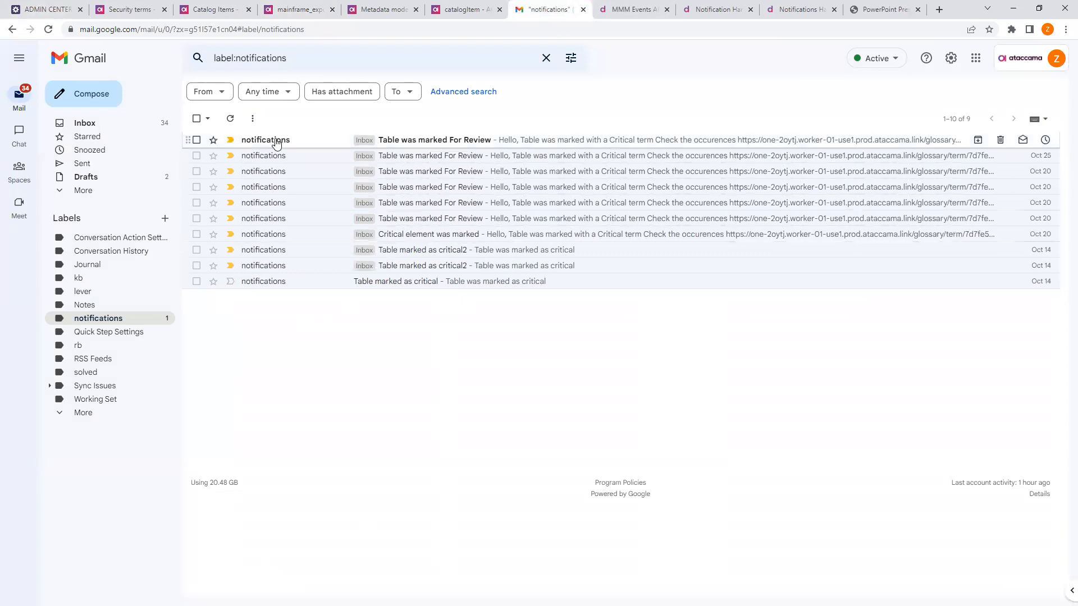
- Read the 'Table was marked For Review' email, then advance the presentation one slide
{"action": "left_click", "coordinate": [459, 147]}
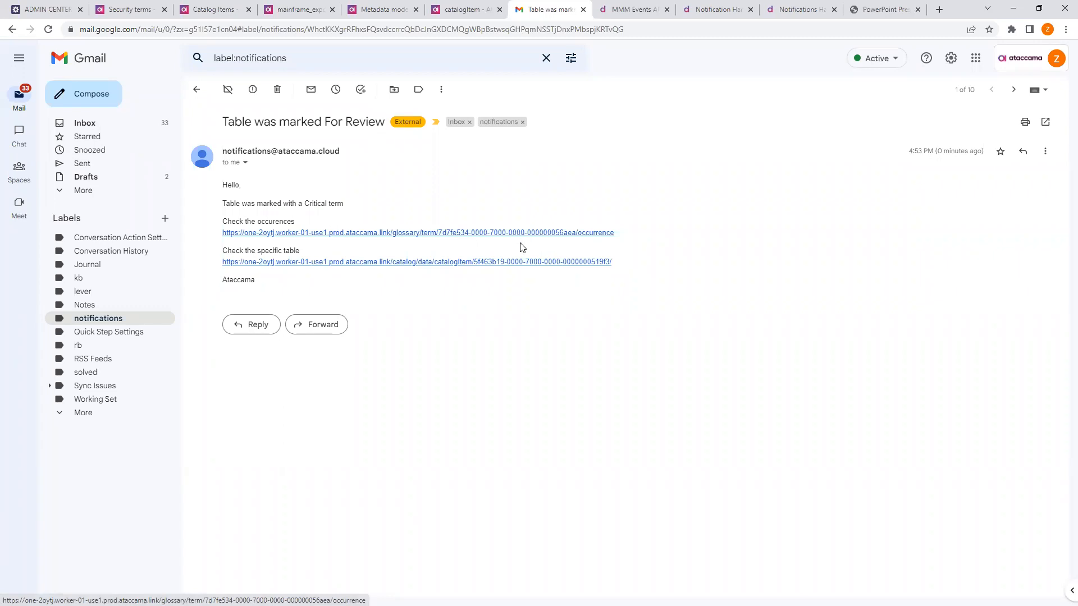
{"action": "left_click", "coordinate": [859, 5]}
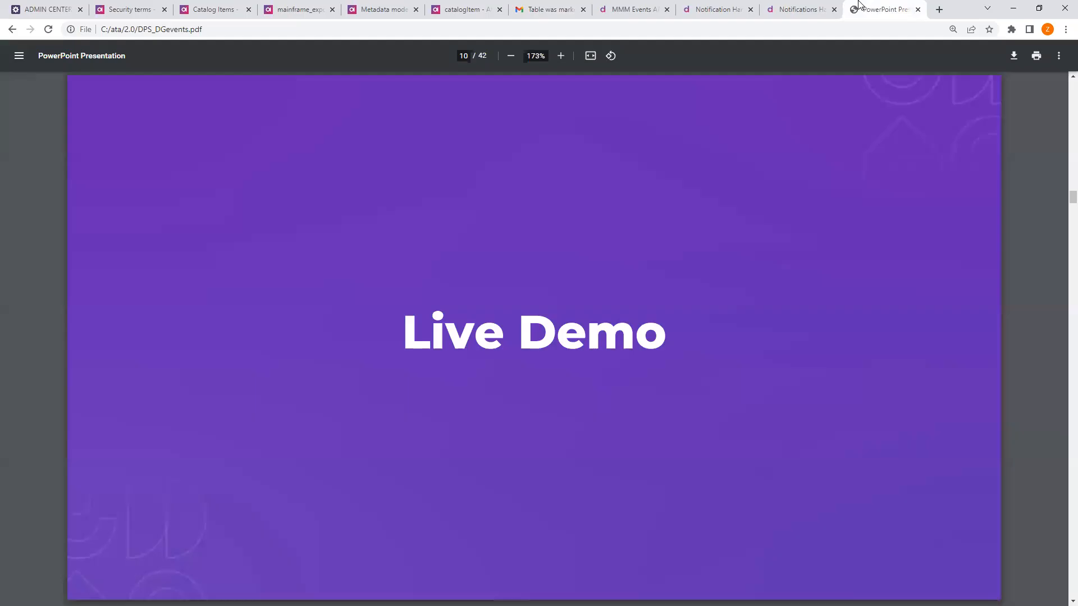
{"action": "key", "text": "Right"}
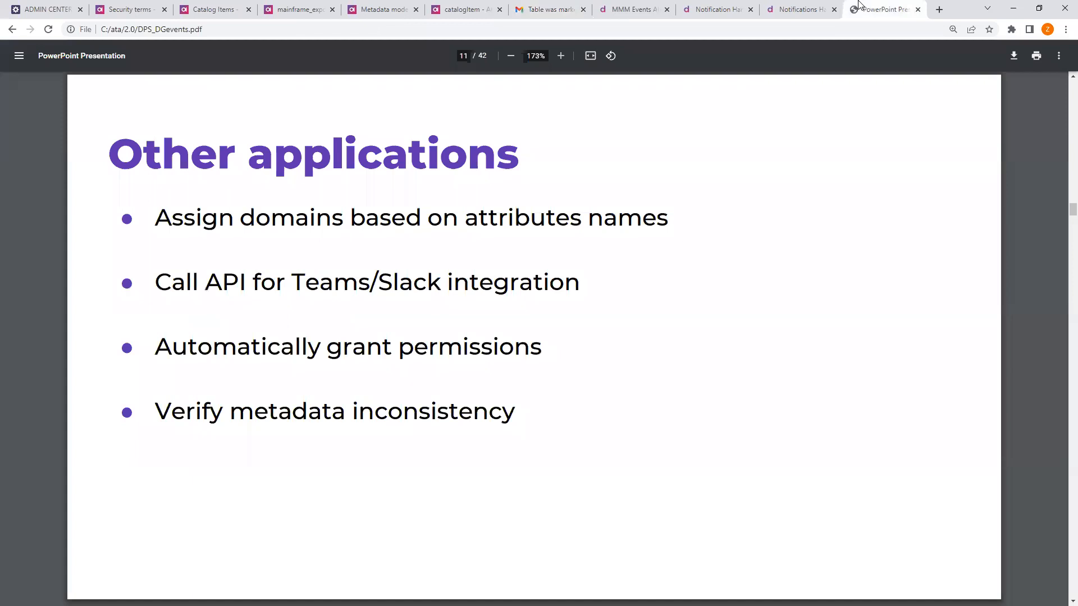